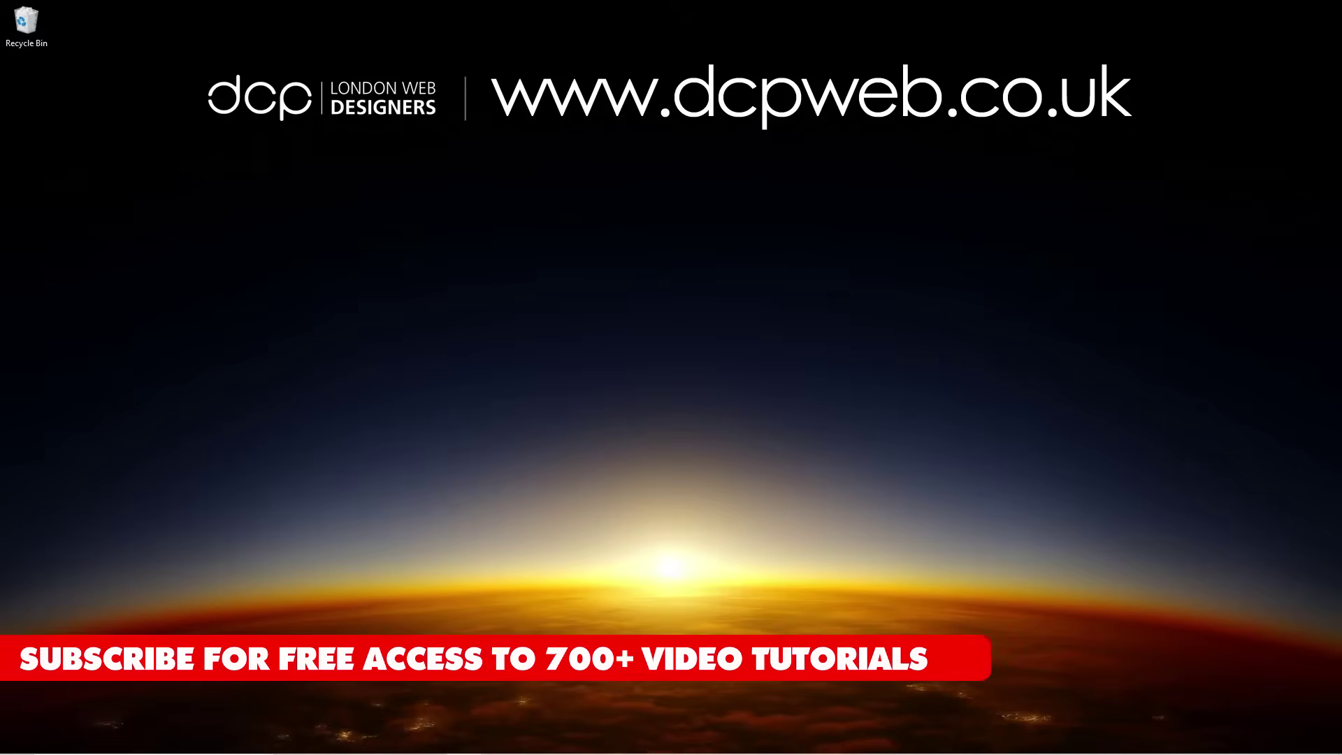
Switch to the browser with Google Maps and reload the site from its base address, google.com/maps, without the coordinates.
click(1113, 743)
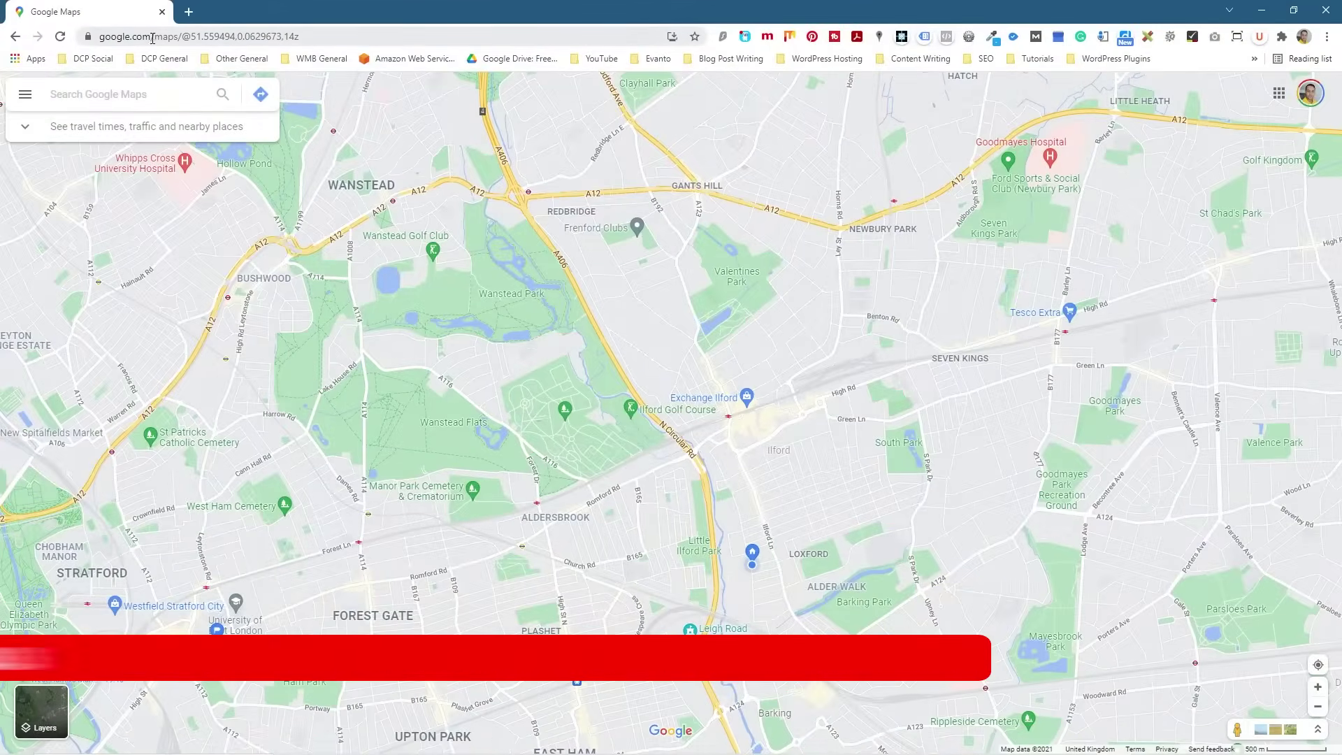
drag(179, 36, 602, 59)
key(BackSpace)
key(Return)
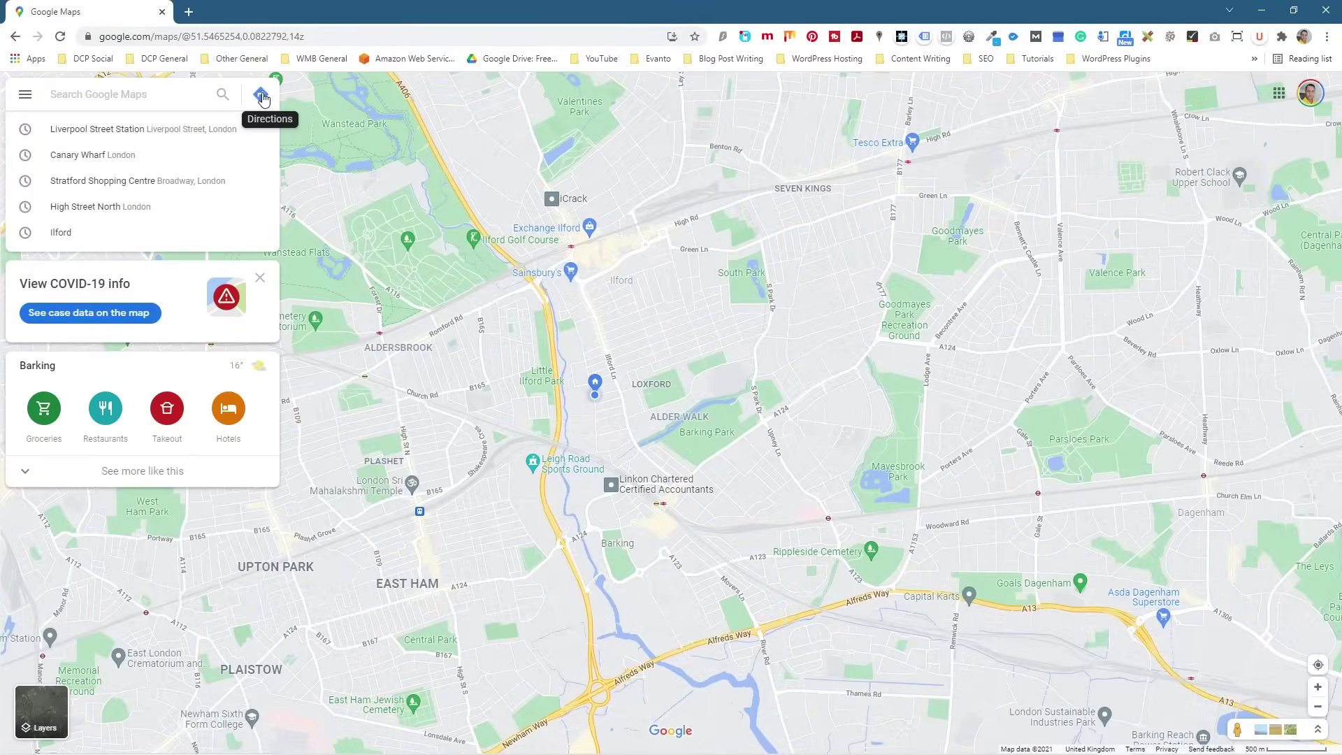
Open the directions planner on the map of the Ilford area.
click(262, 98)
click(262, 99)
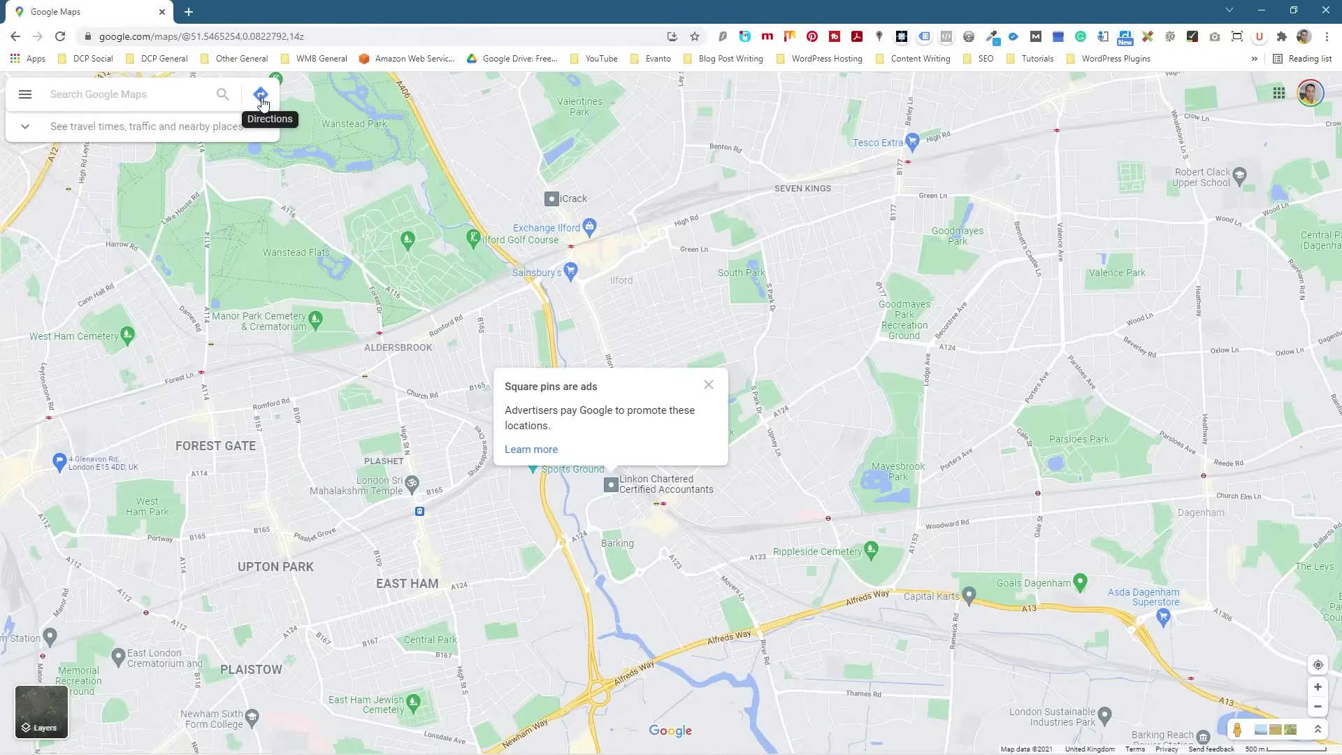
click(262, 100)
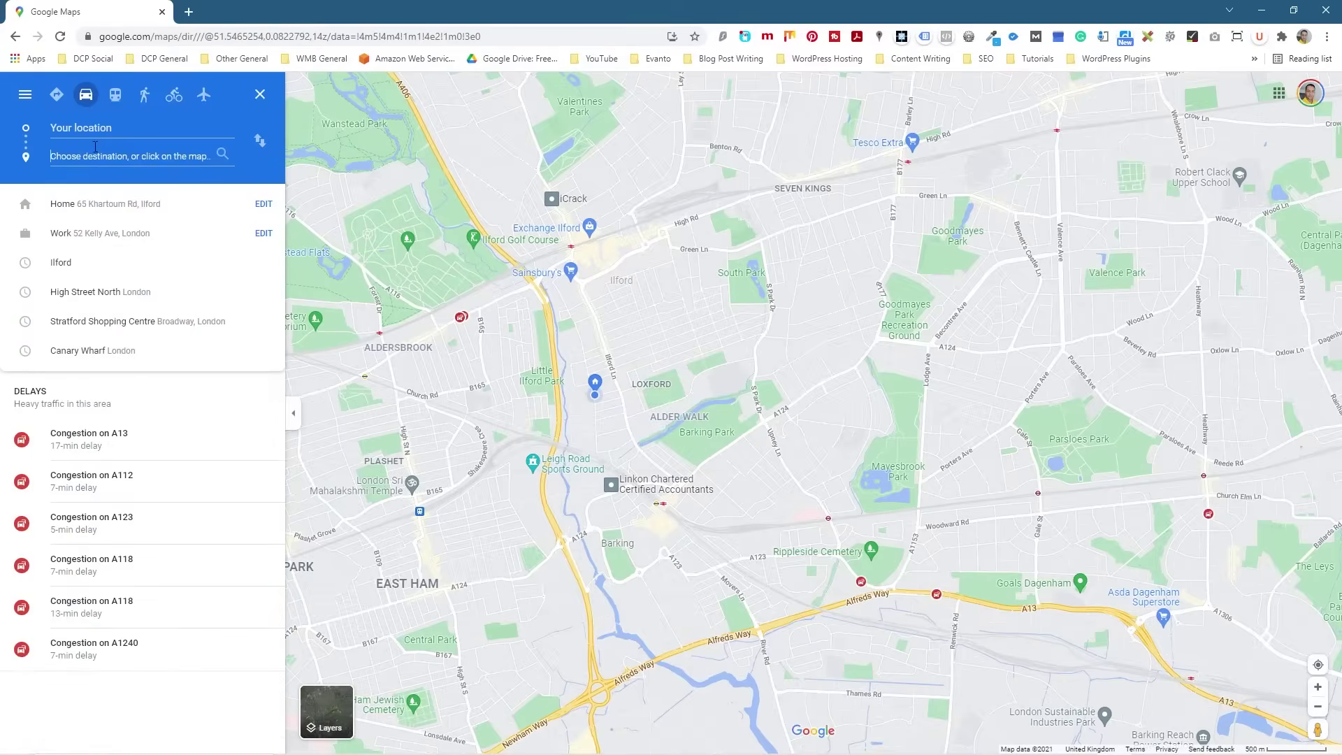
drag(615, 316, 782, 444)
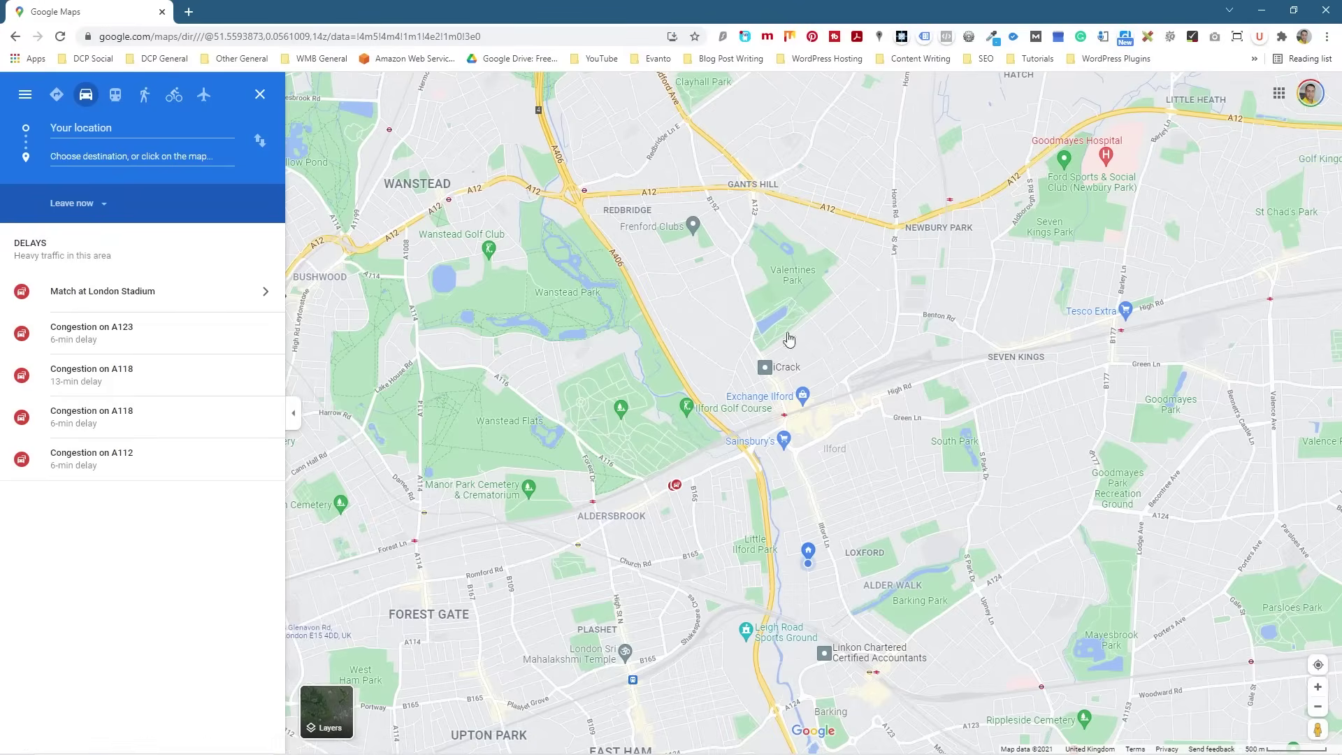
Set the route's starting point to Ilford Railway Station using the search text "ilford station" and check its marker on the map.
click(105, 126)
text(iflfo)
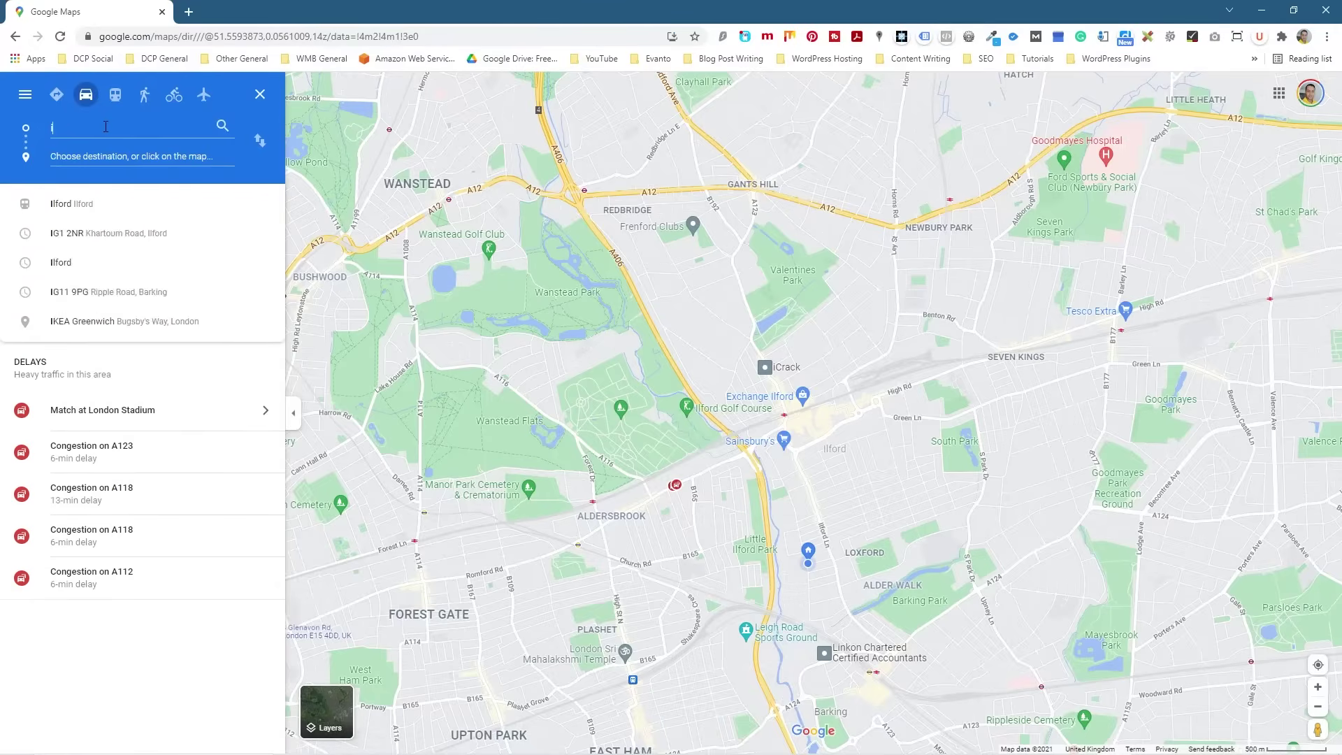
text(rd sta)
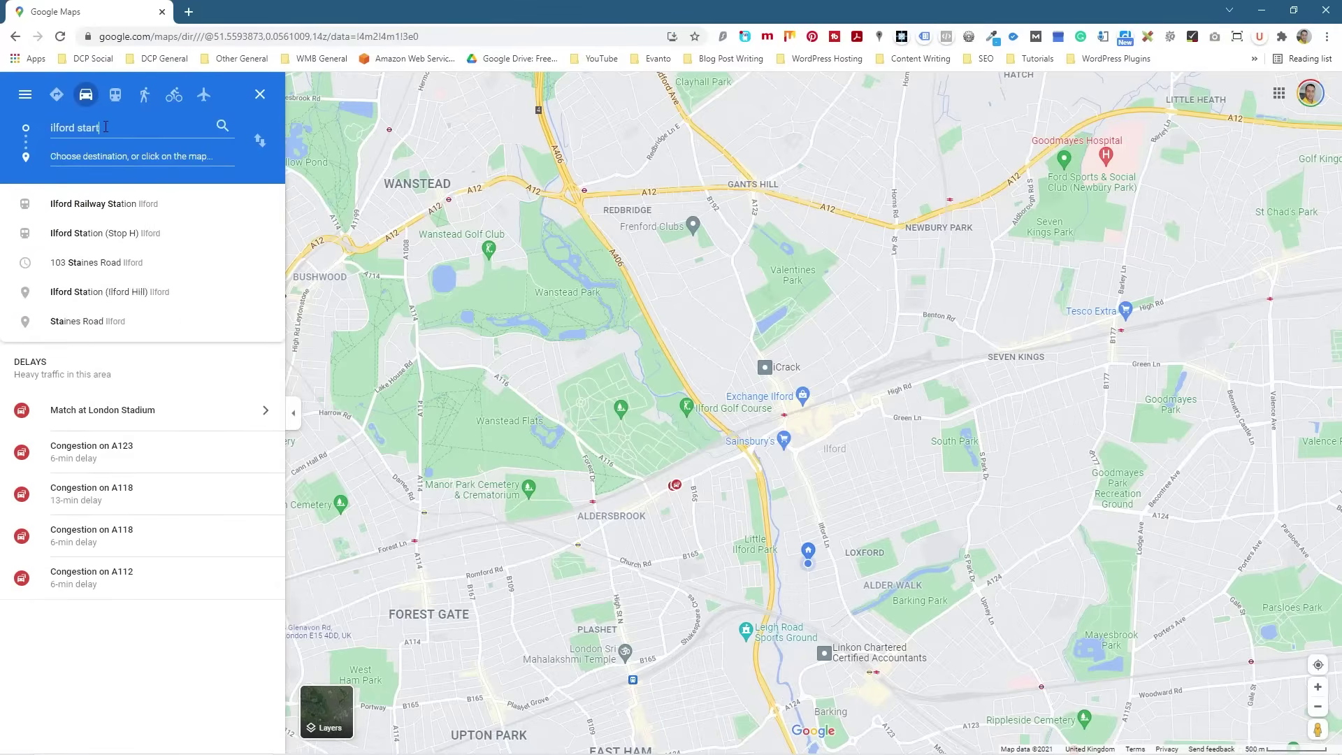
text(tion)
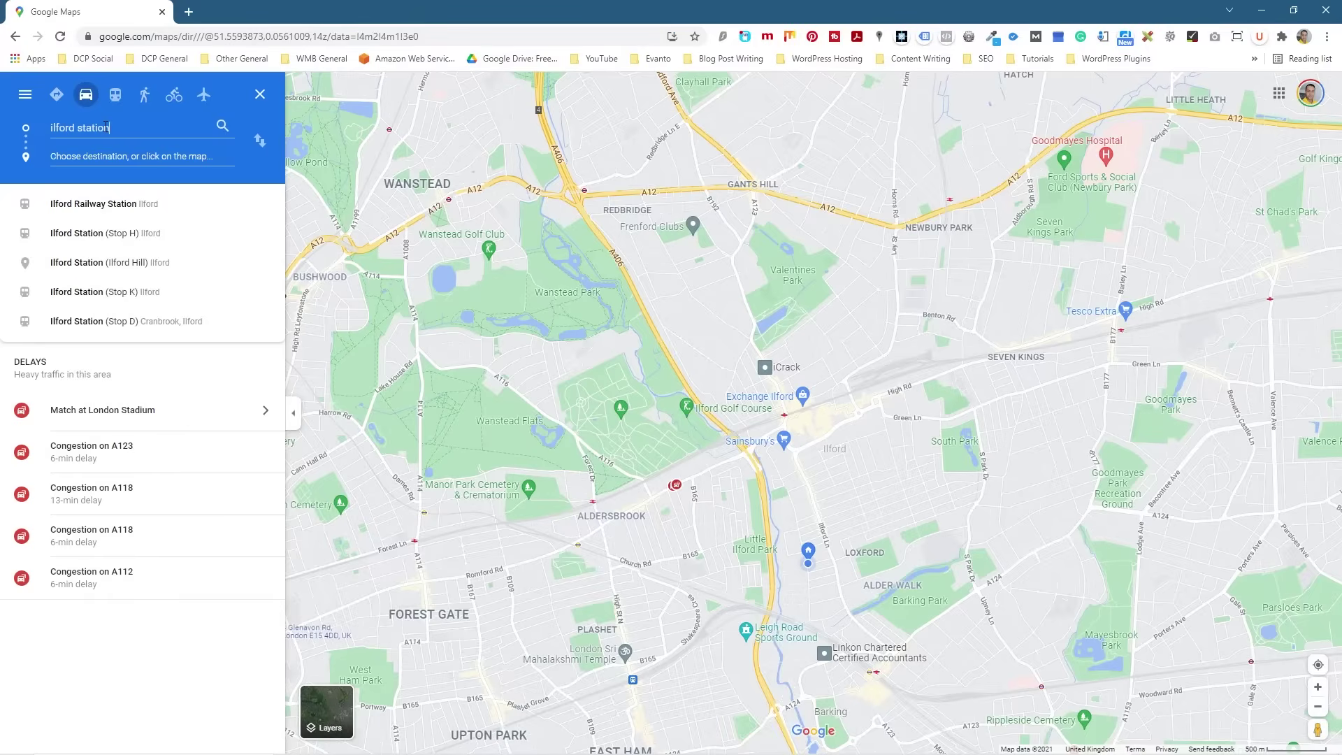
click(137, 204)
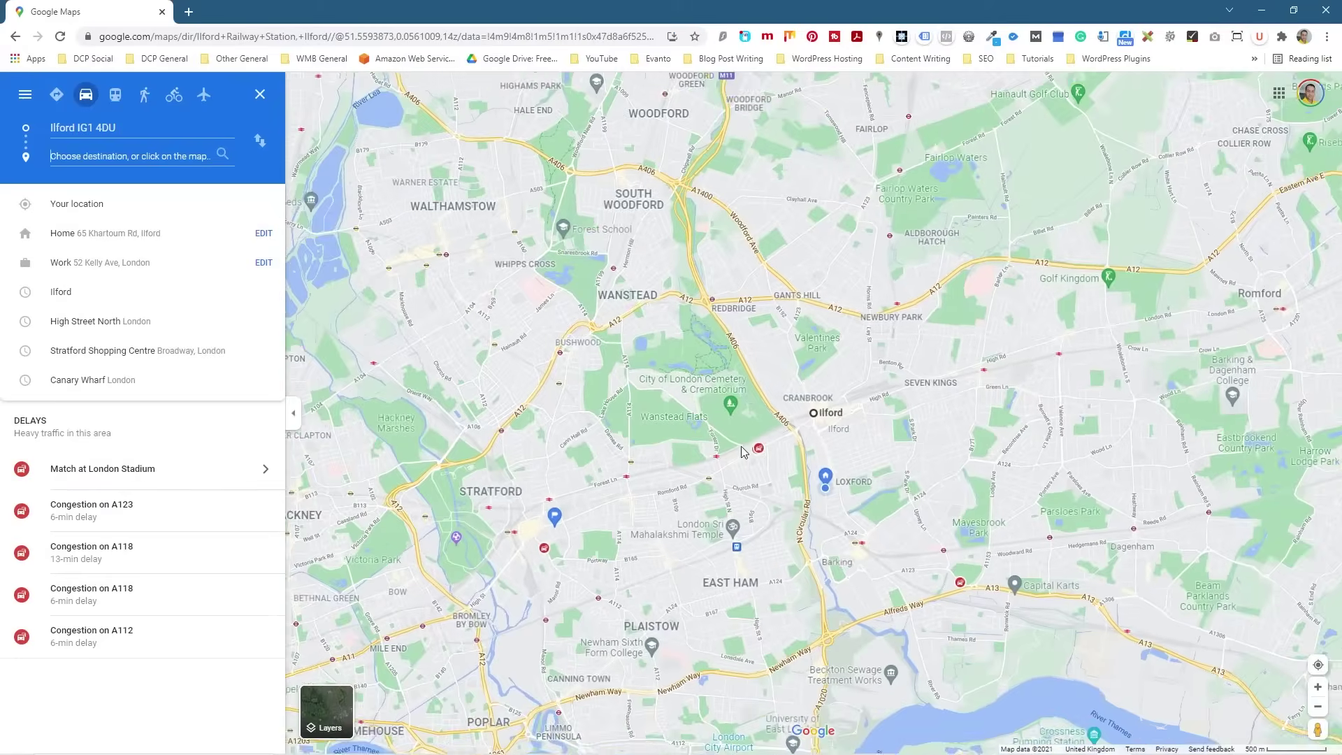
mouse_move(830, 475)
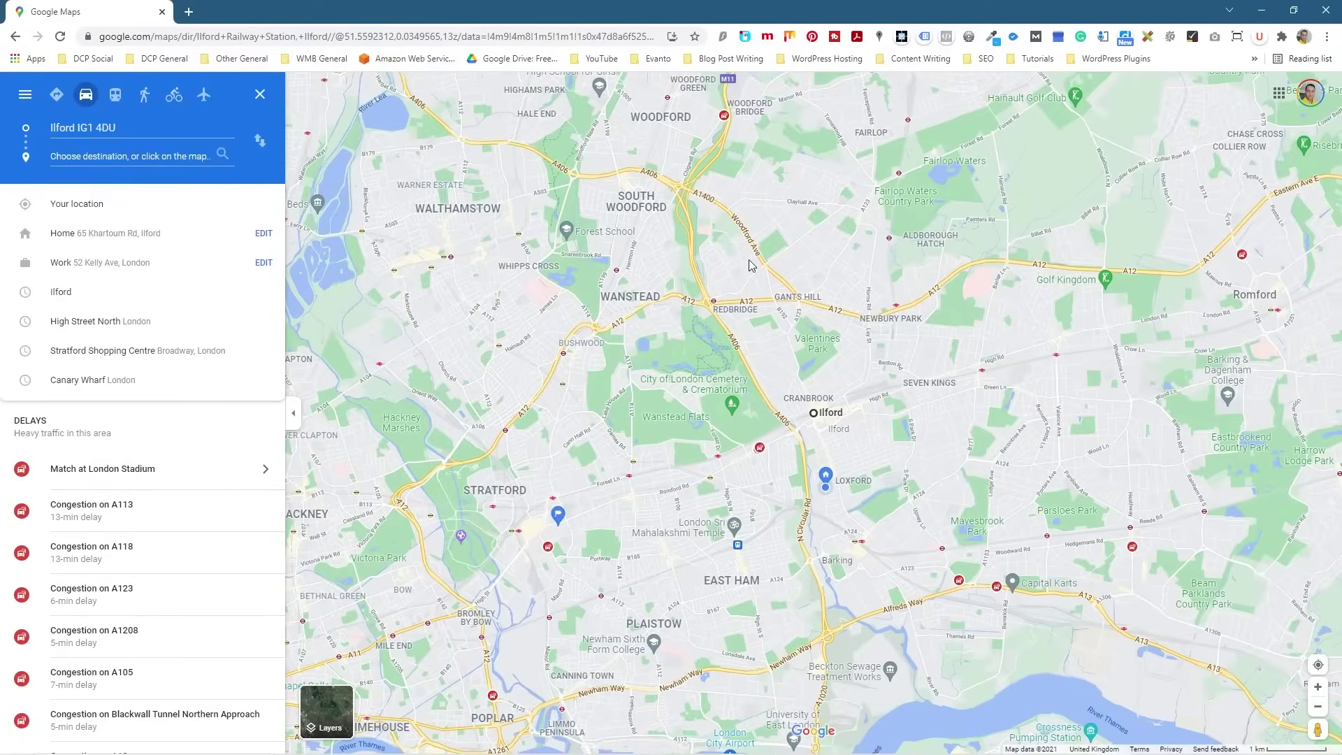
scroll(815, 419, up, 5)
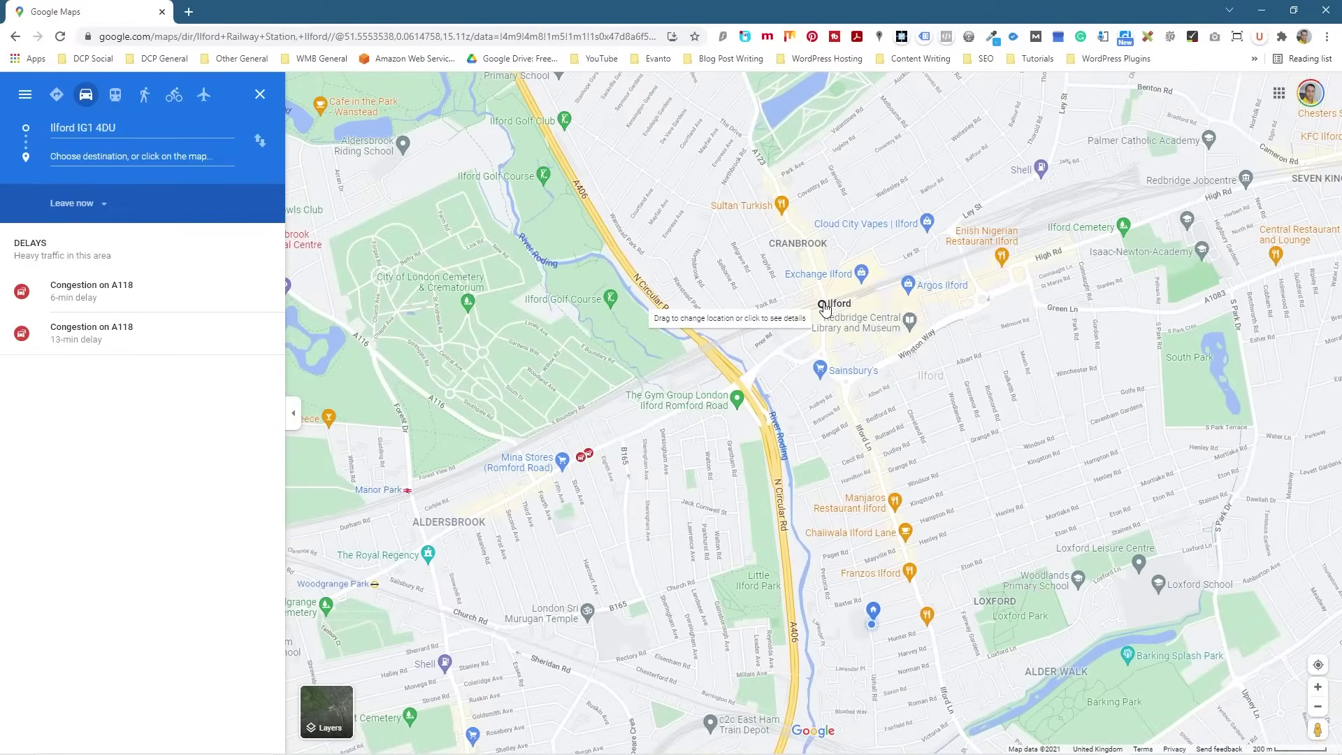
scroll(755, 420, down, 3)
scroll(647, 398, down, 1)
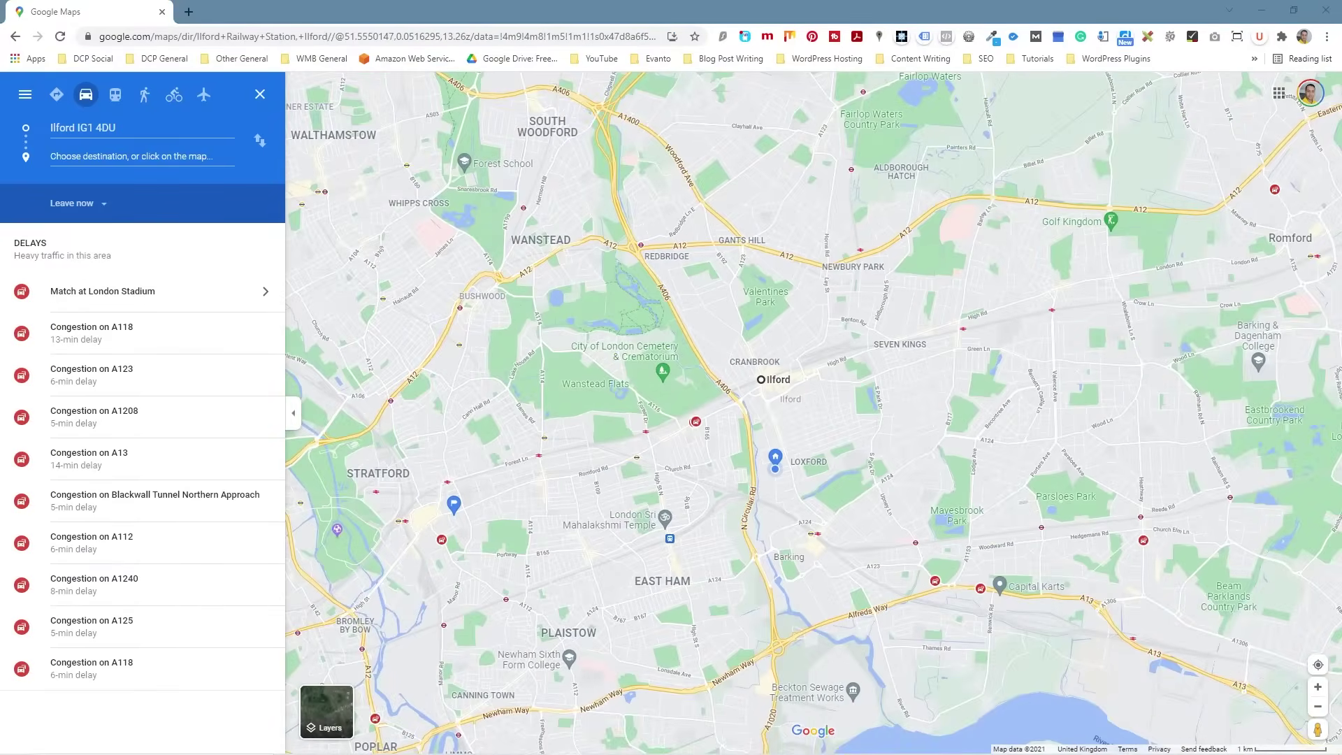
Set the destination to Stratford Shopping Centre and preview the cycling route before returning to driving directions.
click(159, 156)
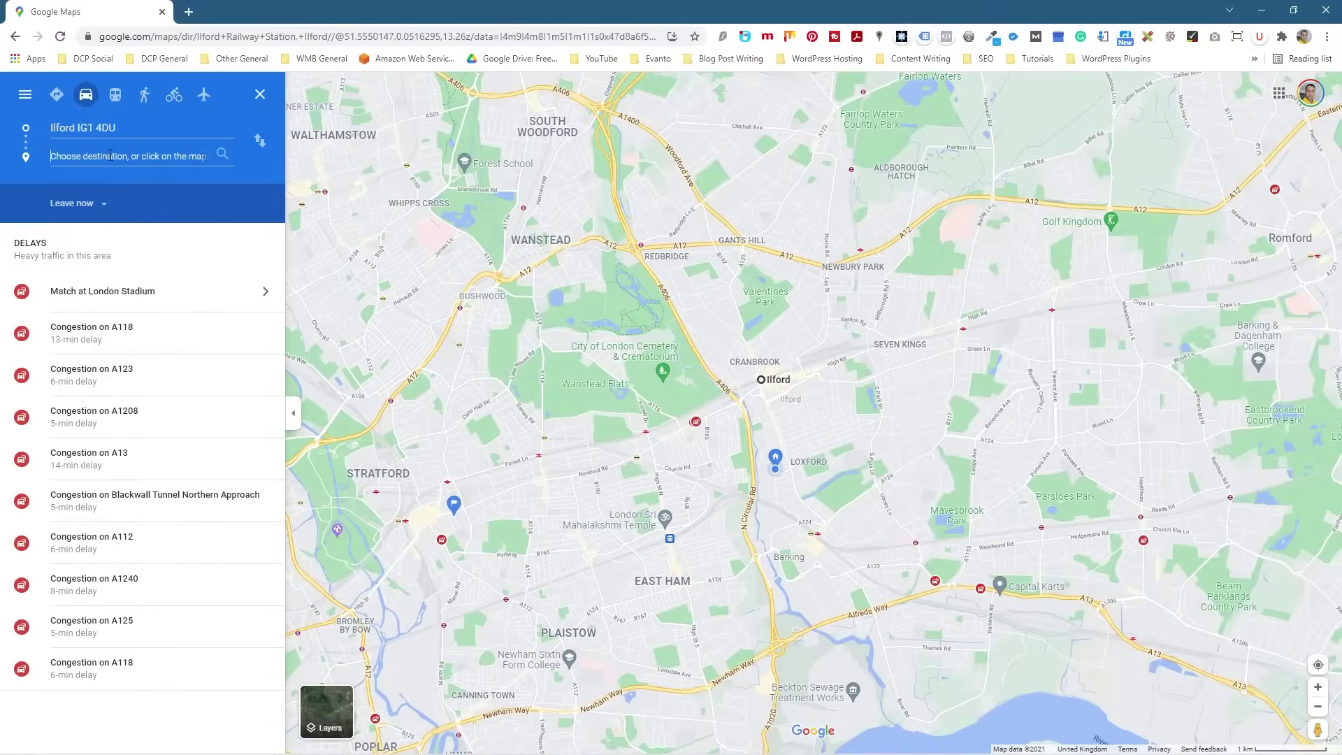
text(Stratford Shopping Centre)
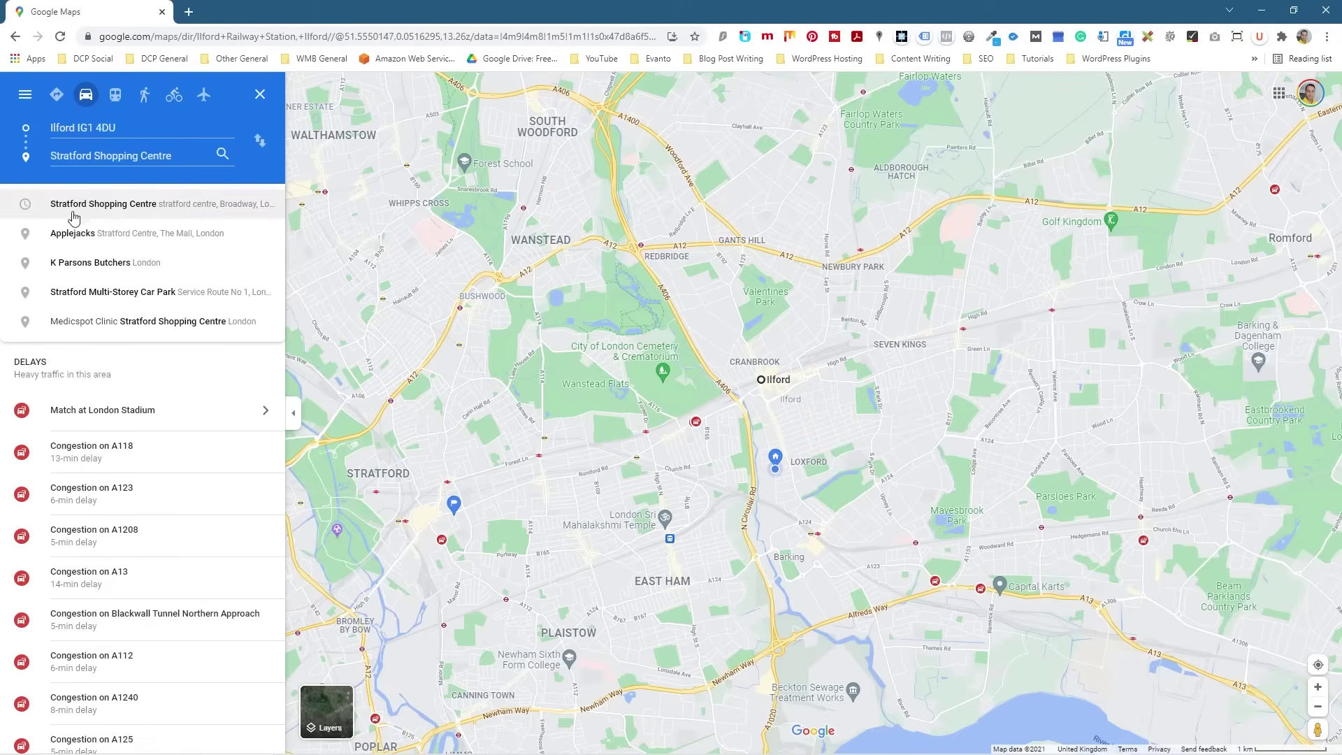
click(128, 211)
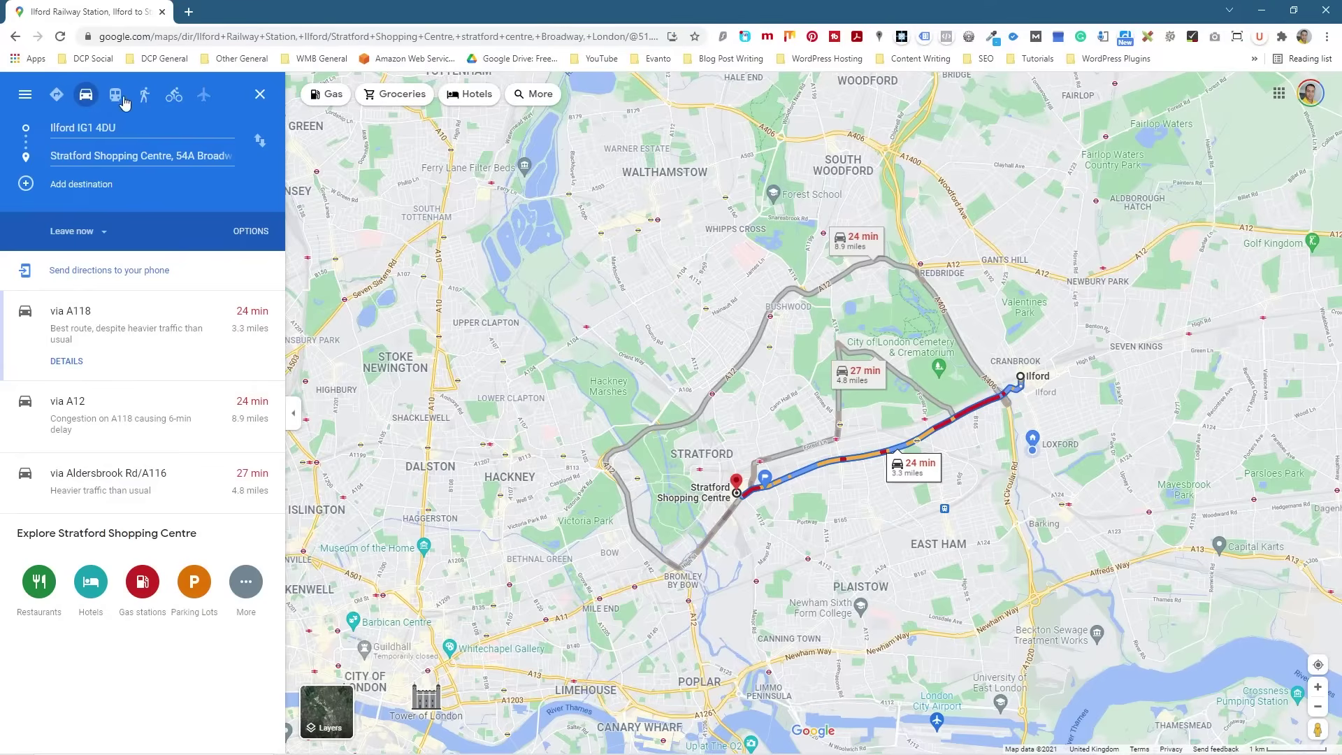
click(174, 95)
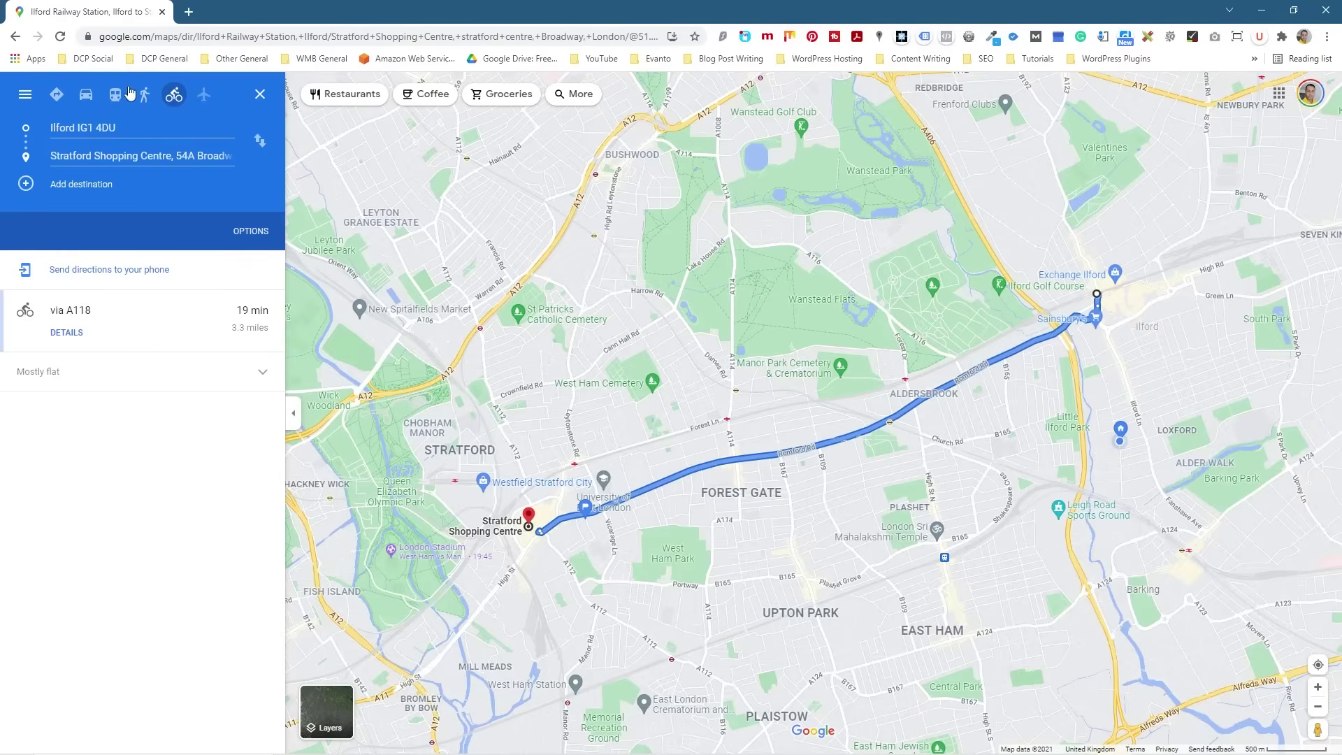
click(86, 94)
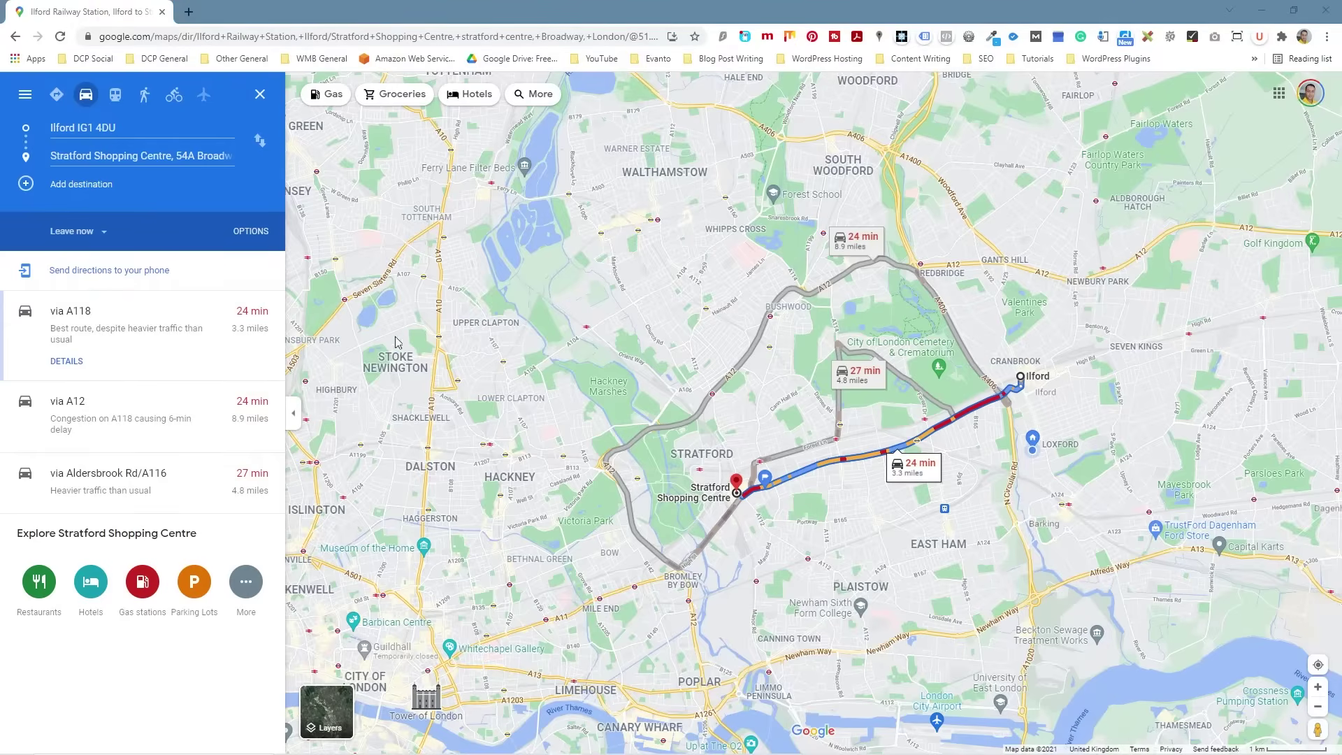
Add Canary Wharf (Cabot Square, London) and High Street North, London as two further destinations on the route.
click(105, 184)
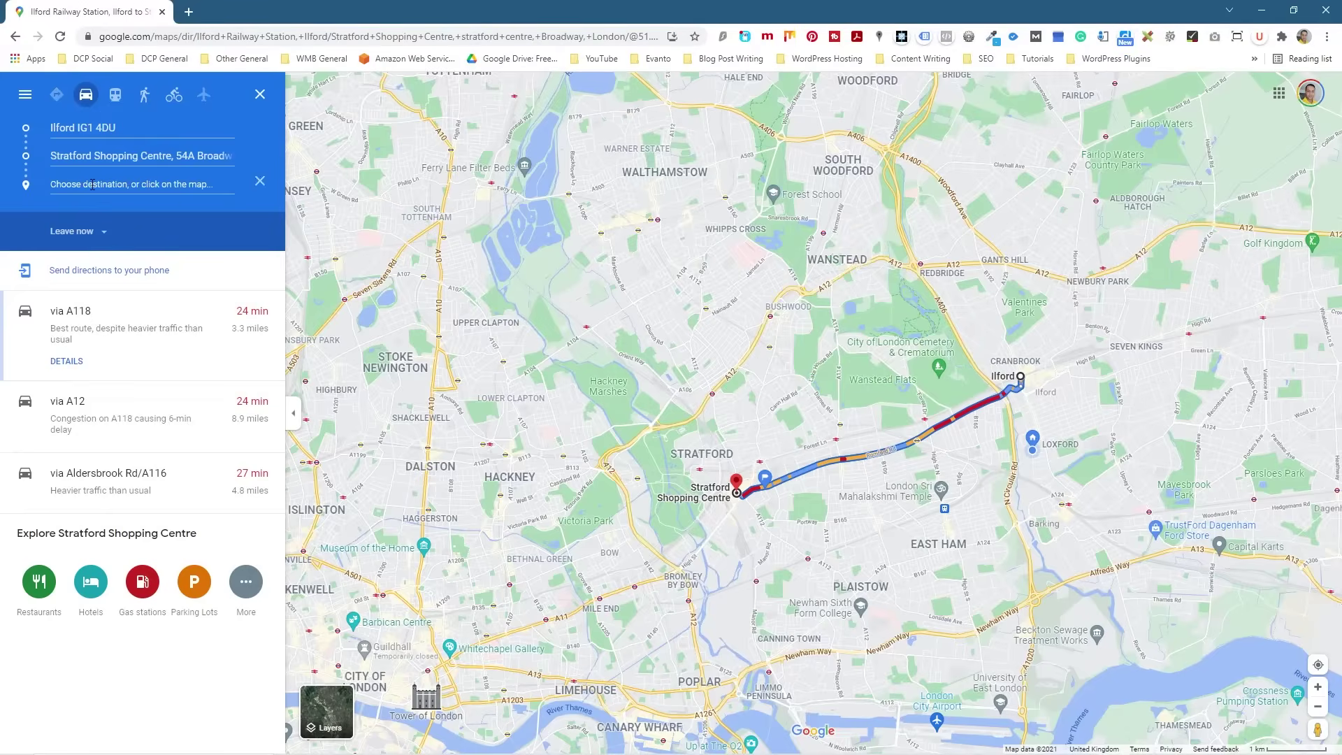
text(Canary Wharf)
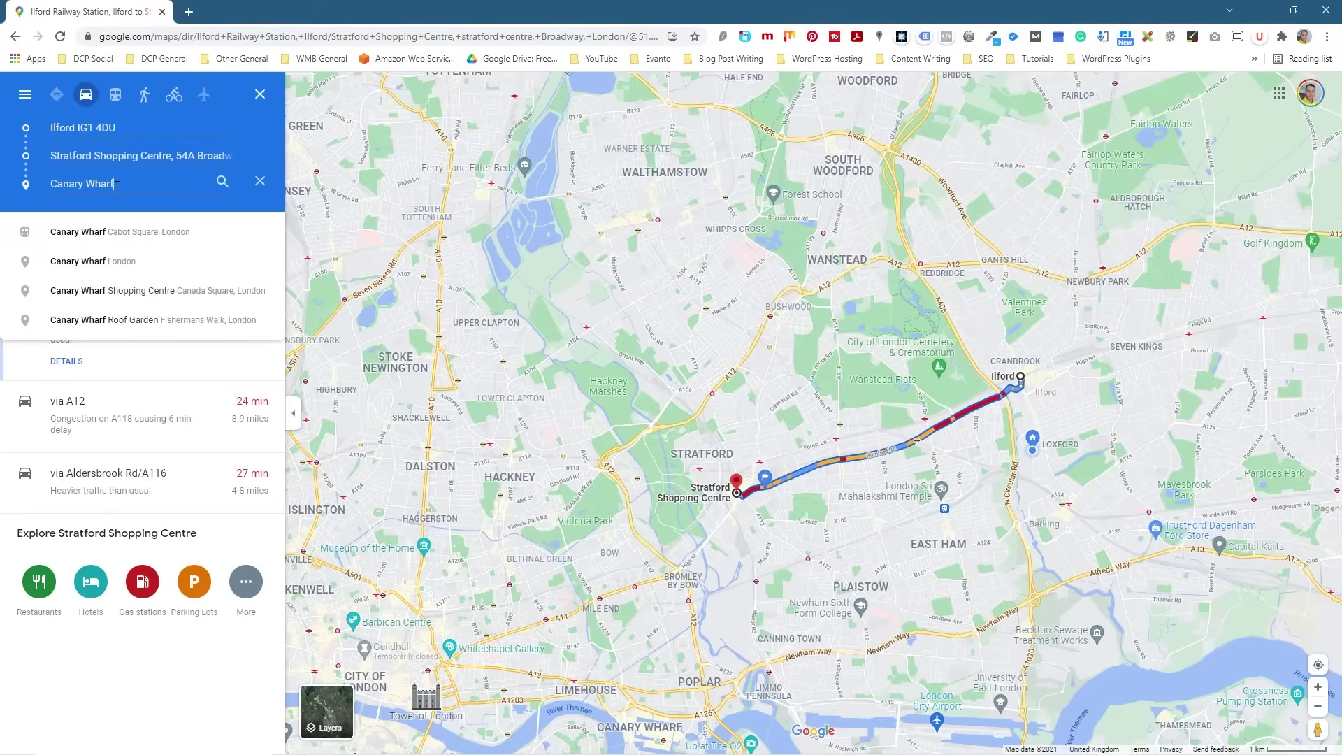
click(133, 237)
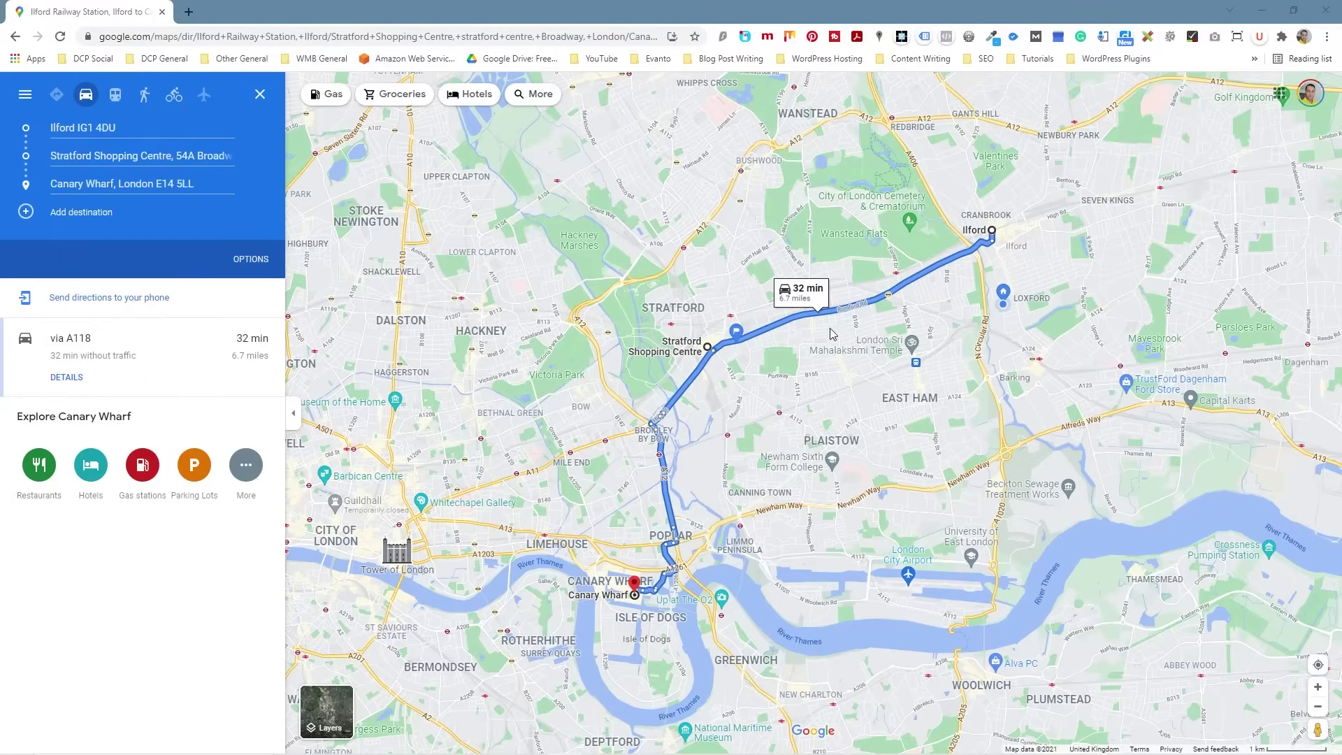
click(101, 212)
text(High St)
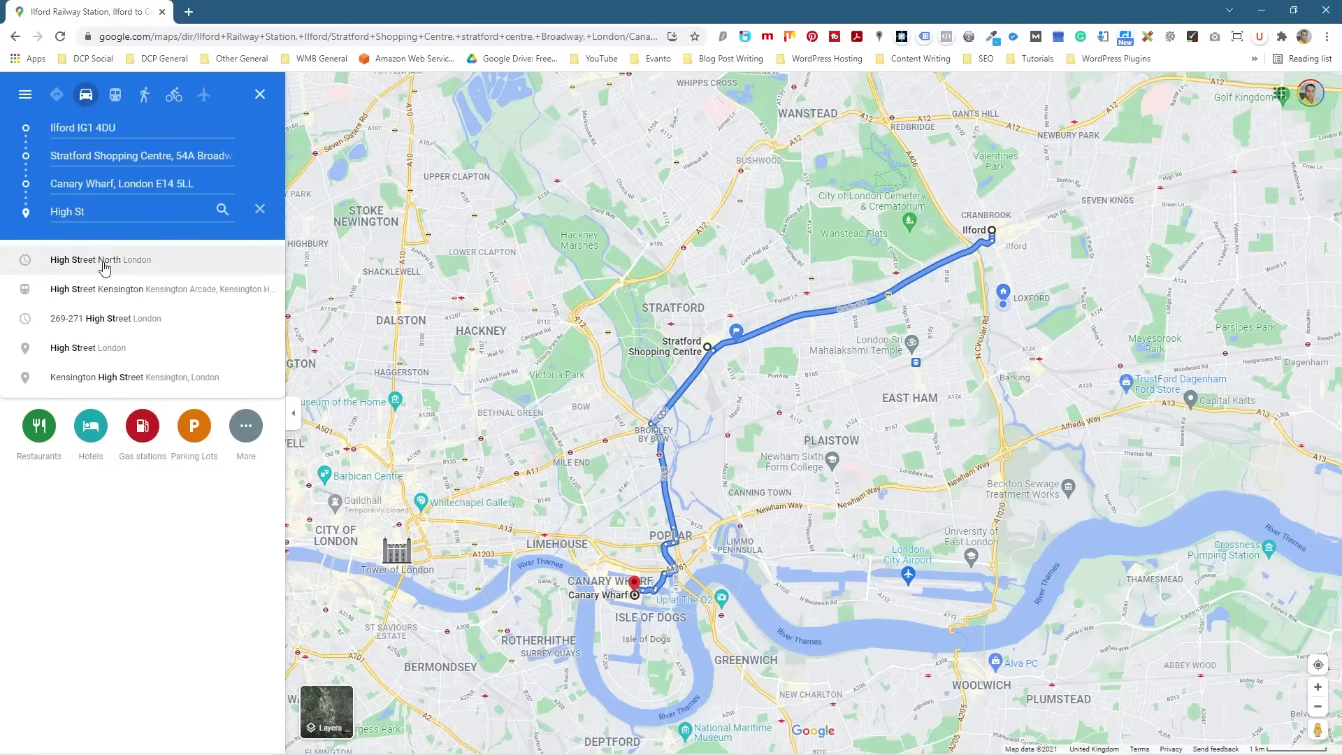
click(104, 266)
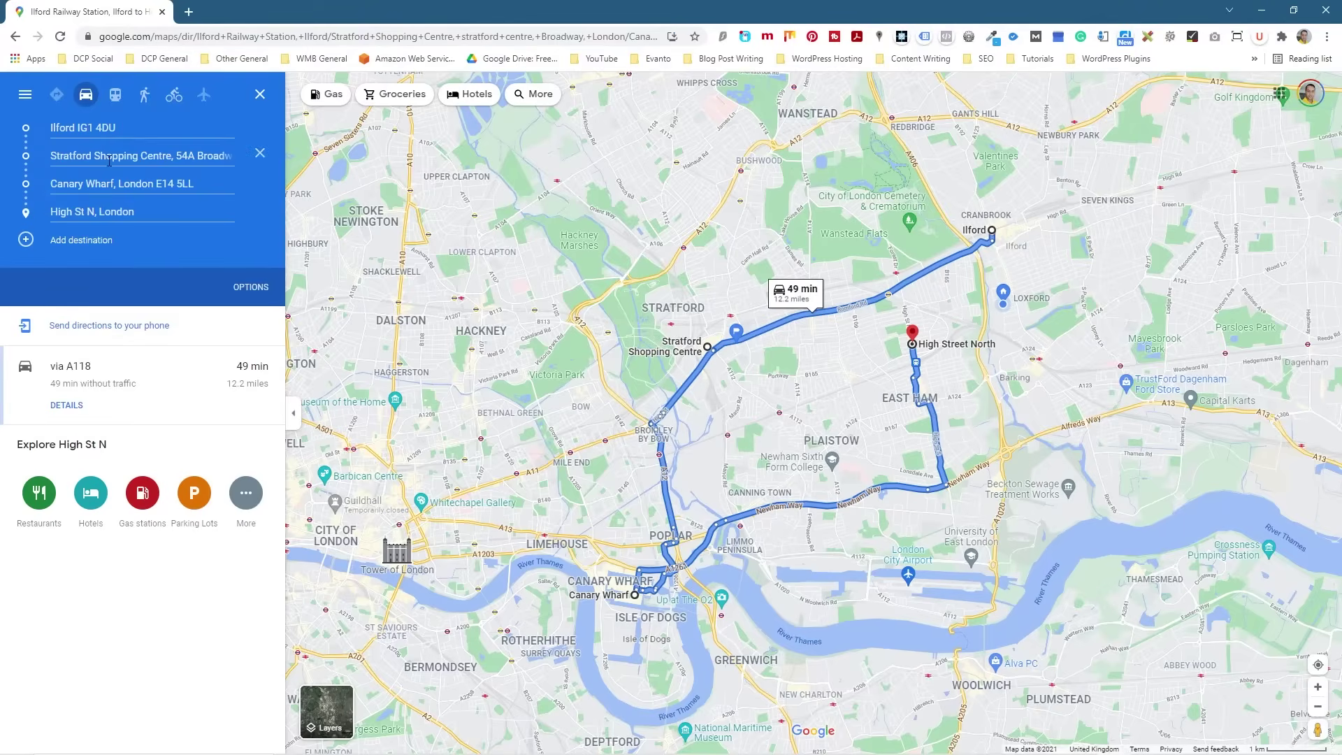
Reorder the stops to Canary Wharf, Stratford Shopping Centre and High St N, trying High St N as the first stop along the way.
drag(16, 156, 26, 185)
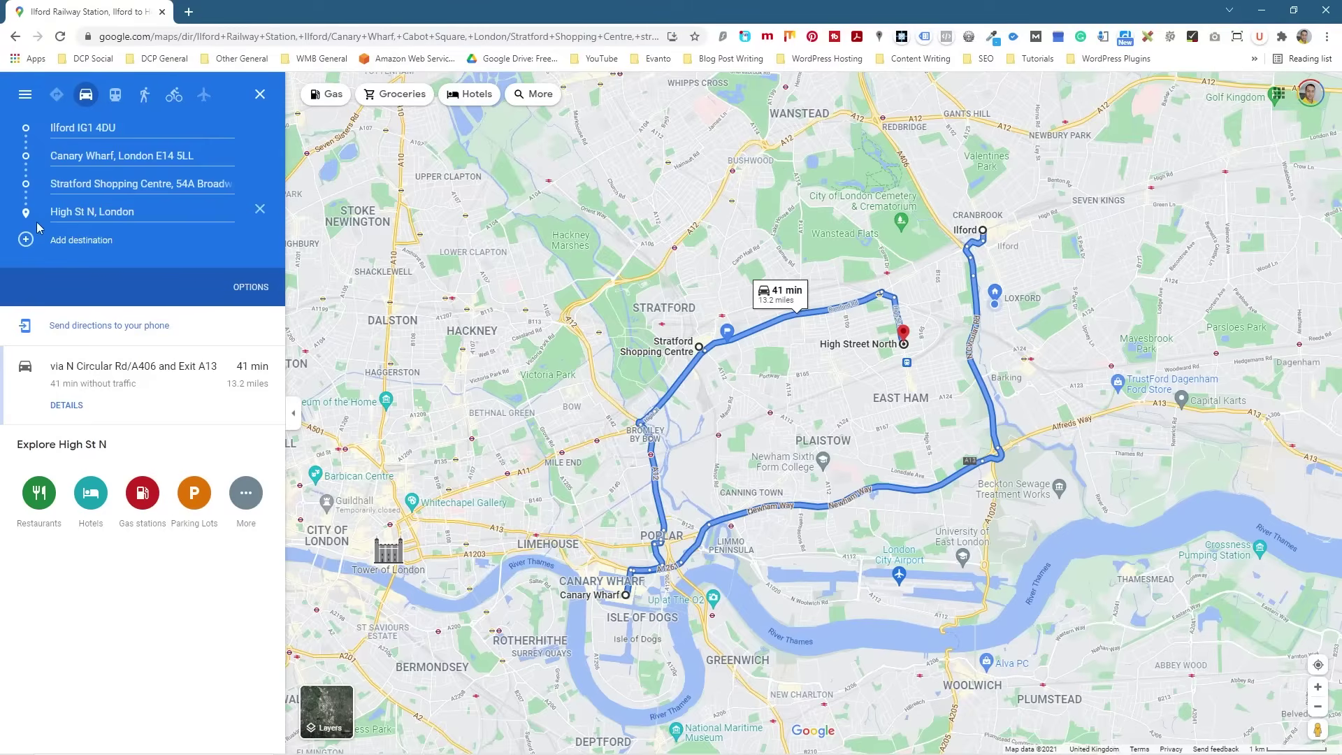
drag(26, 211, 26, 156)
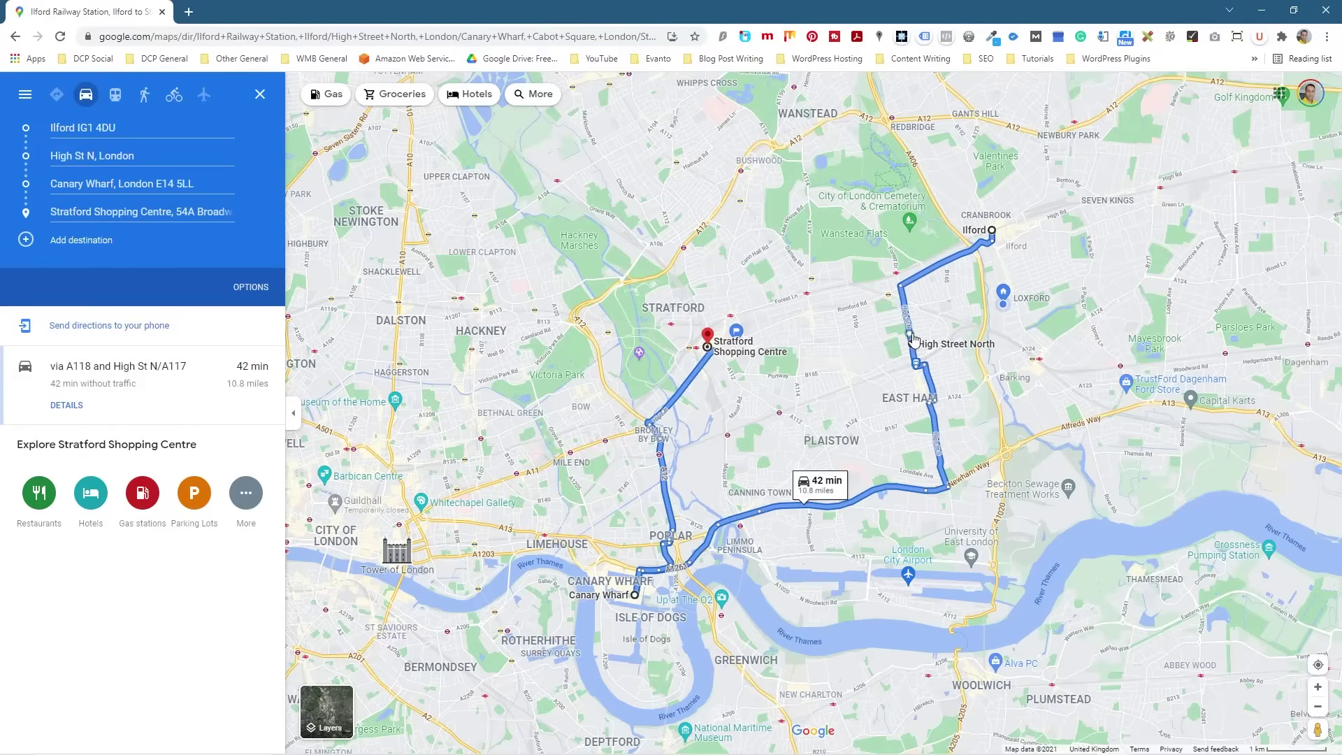
mouse_move(991, 245)
drag(23, 156, 25, 213)
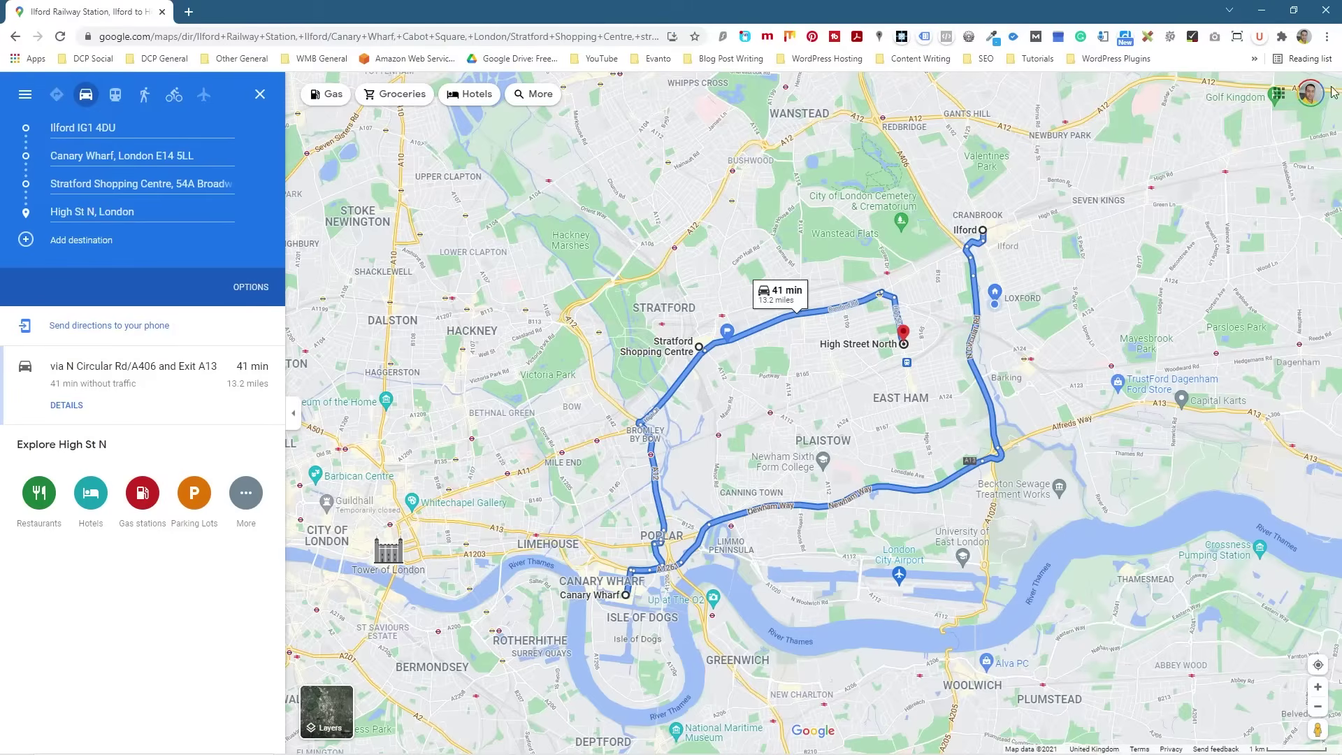
Check the options for sending the directions to a phone and read through the route's detailed turn-by-turn directions.
click(117, 335)
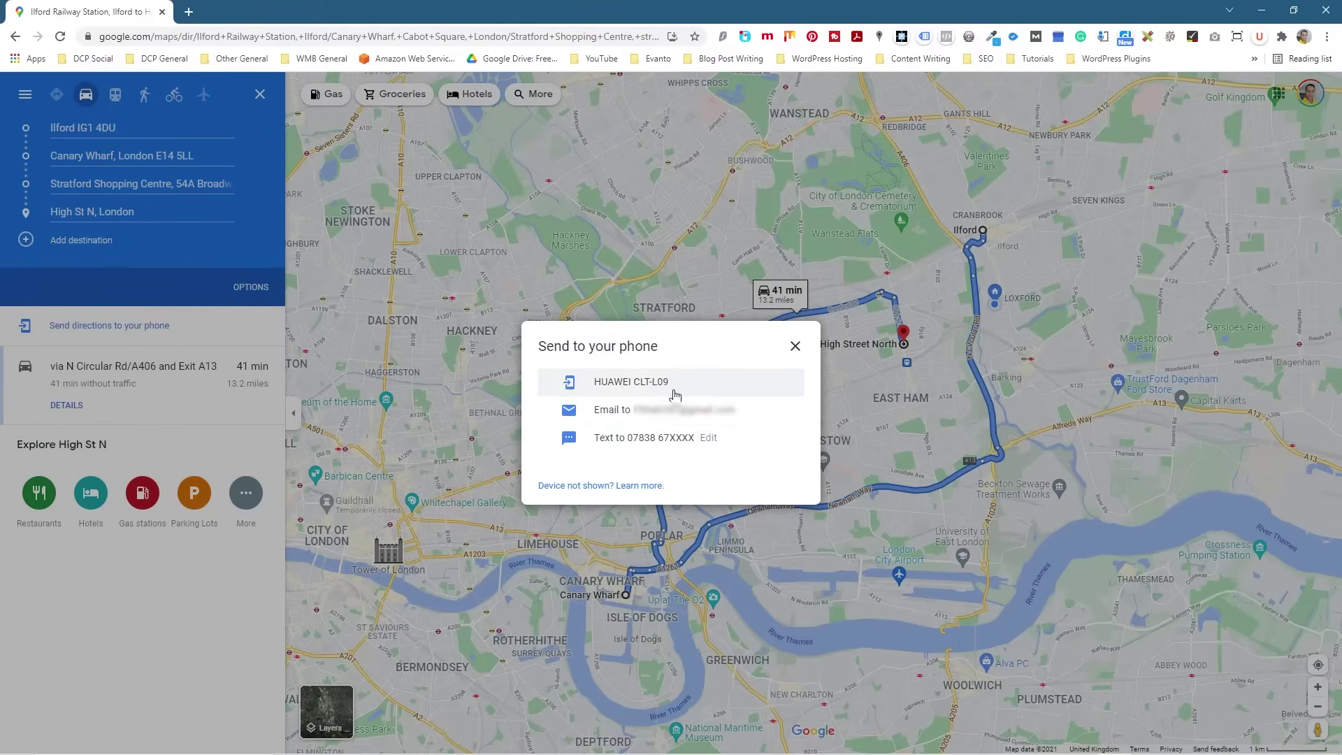
click(796, 347)
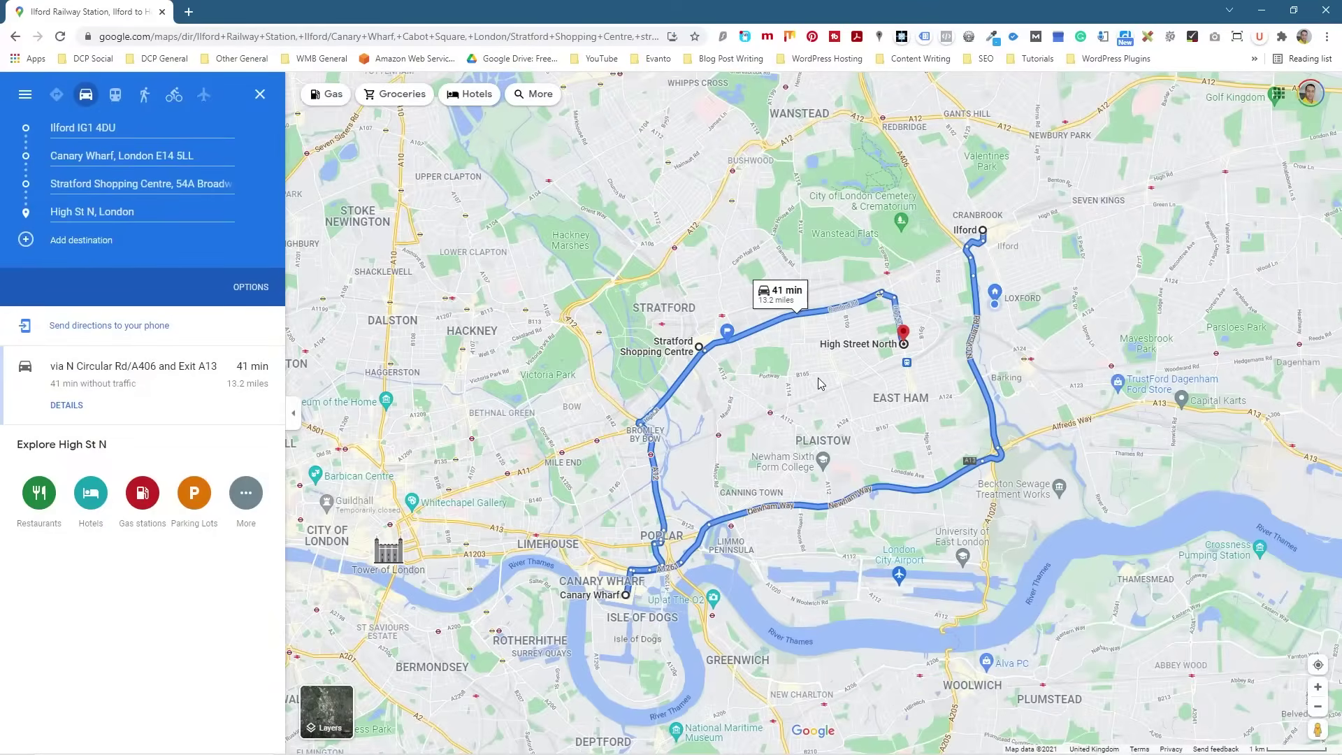
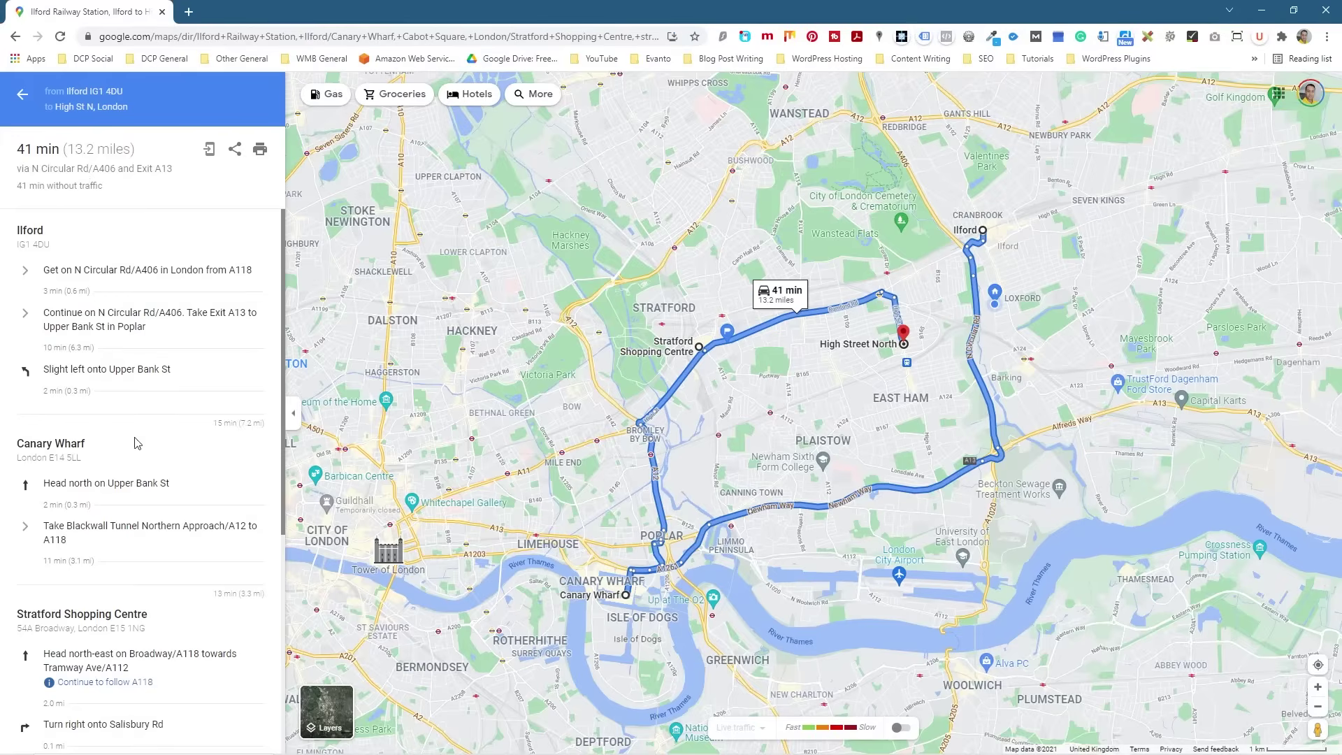
scroll(130, 423, up, 2)
scroll(94, 259, down, 4)
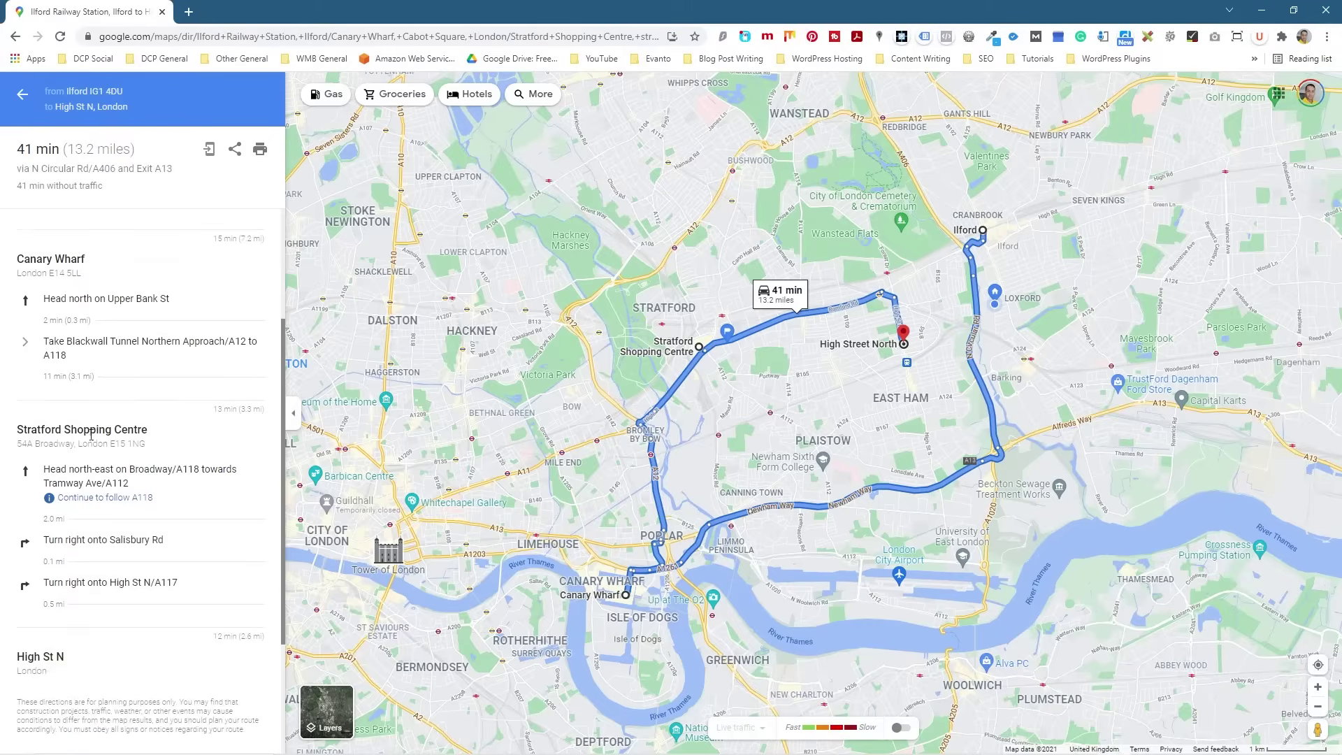
scroll(94, 439, down, 4)
scroll(106, 336, up, 8)
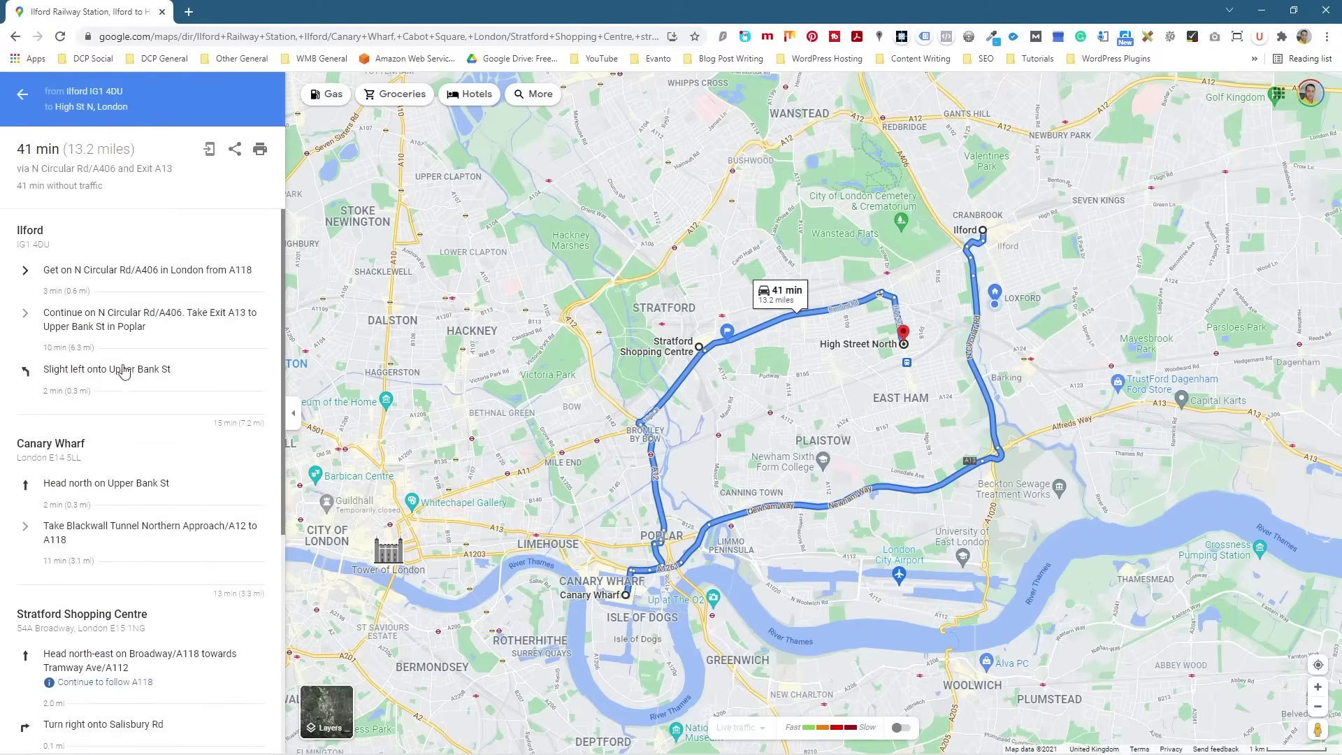
View the route's share link and its Medium-size map embed code, leaving the sharing options closed.
click(234, 150)
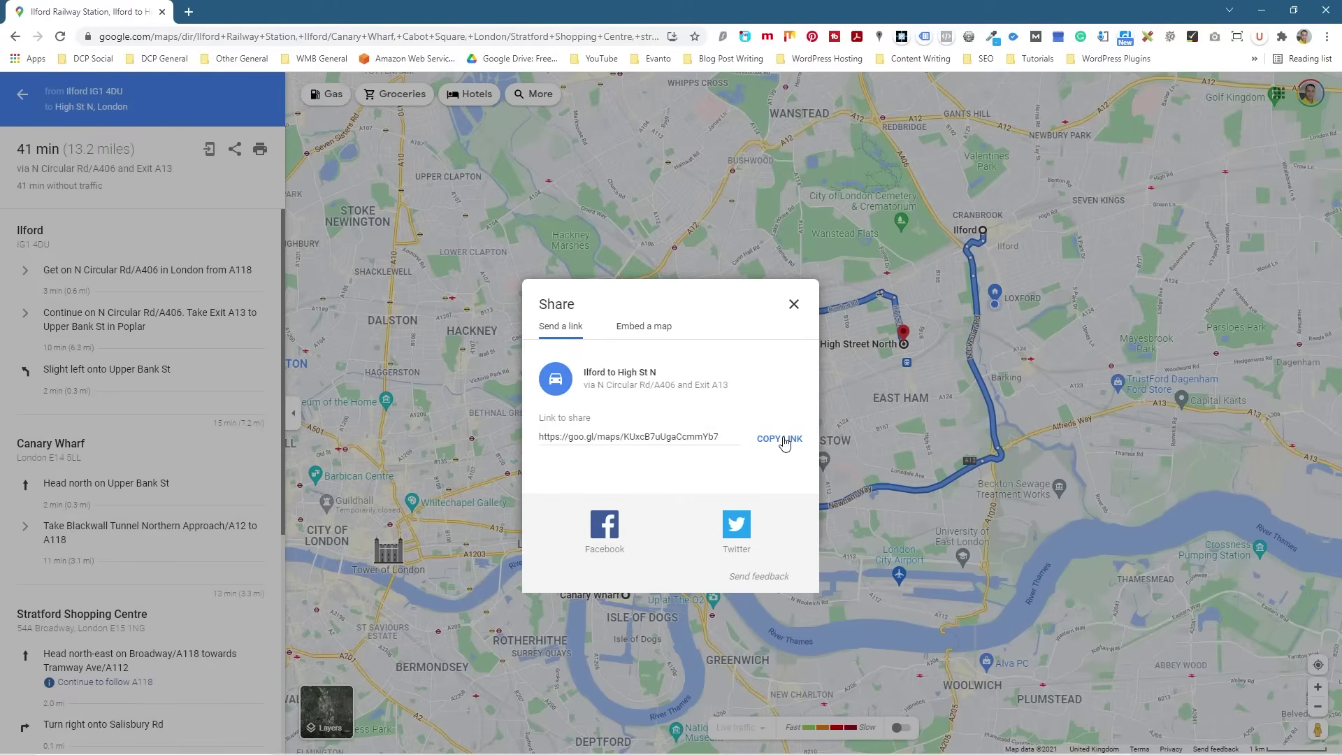
click(794, 305)
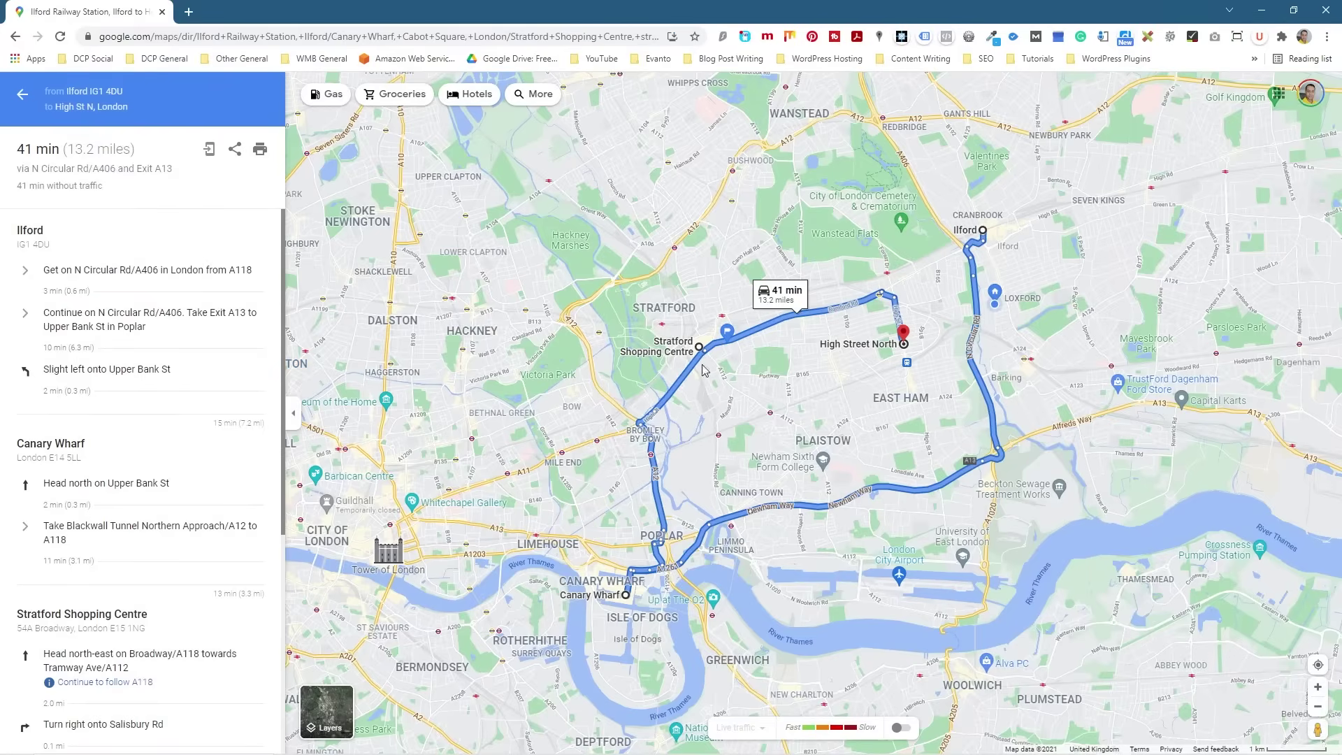
click(236, 150)
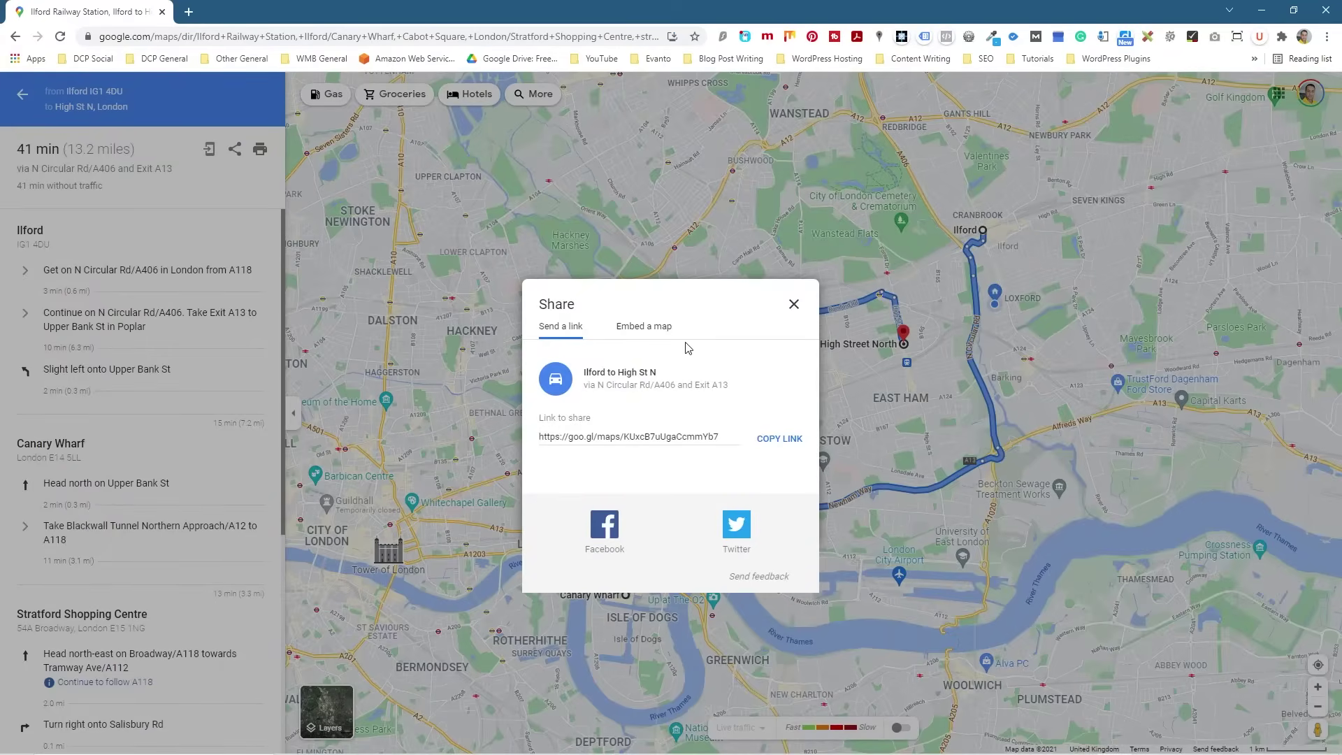
click(645, 333)
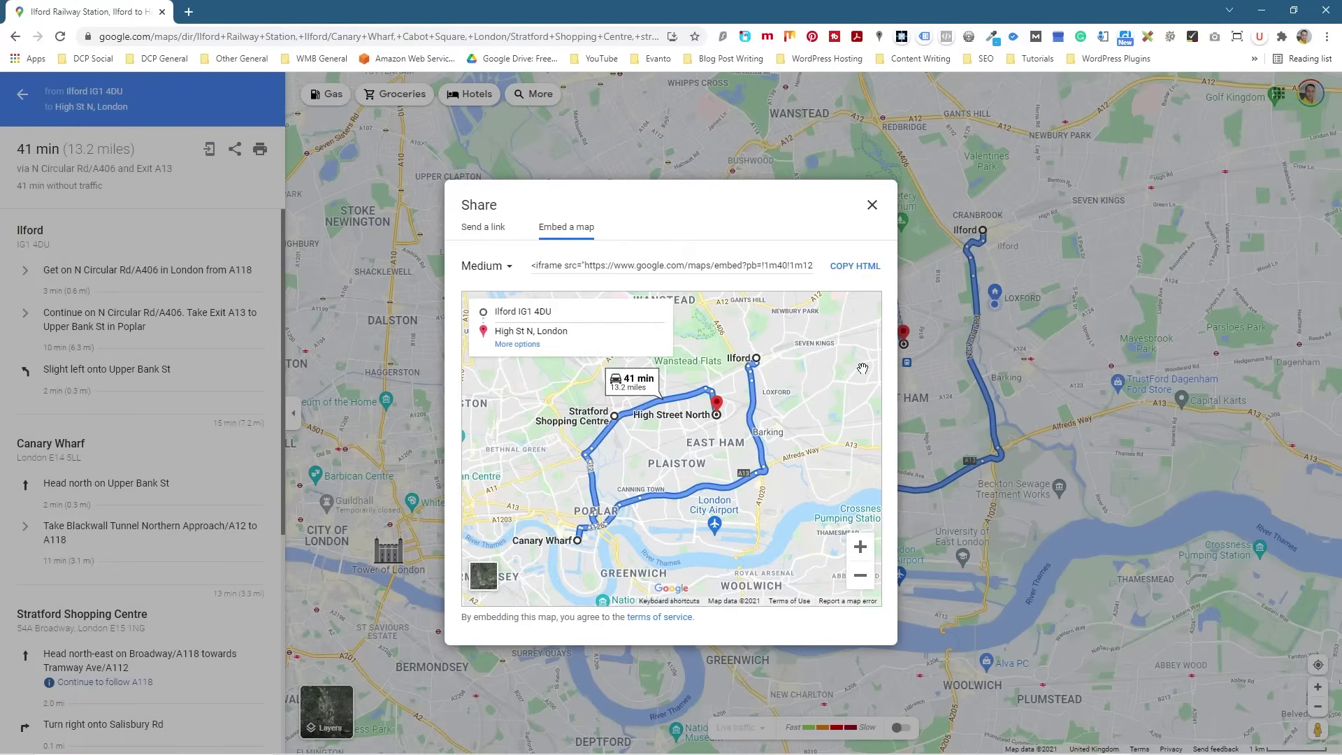
click(872, 205)
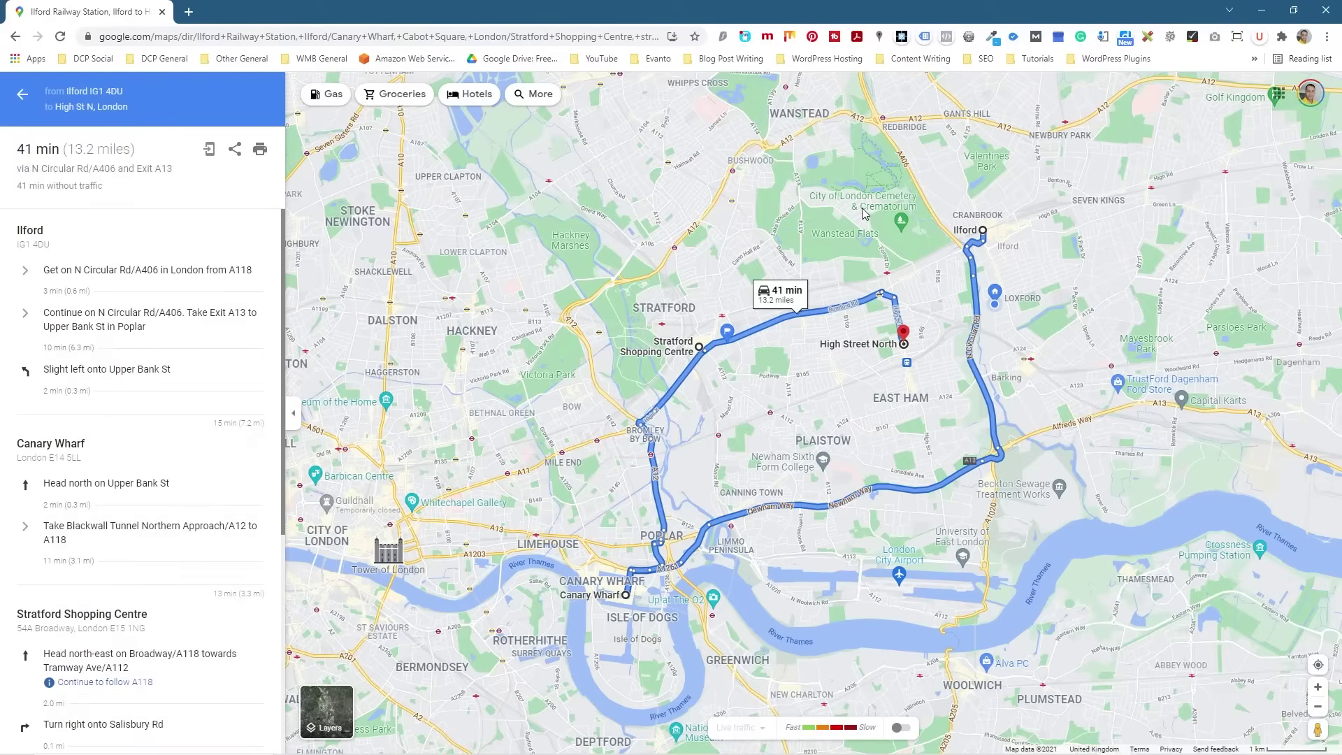
Switch the multi-stop route from Ilford to walking and open its step-by-step directions.
click(21, 94)
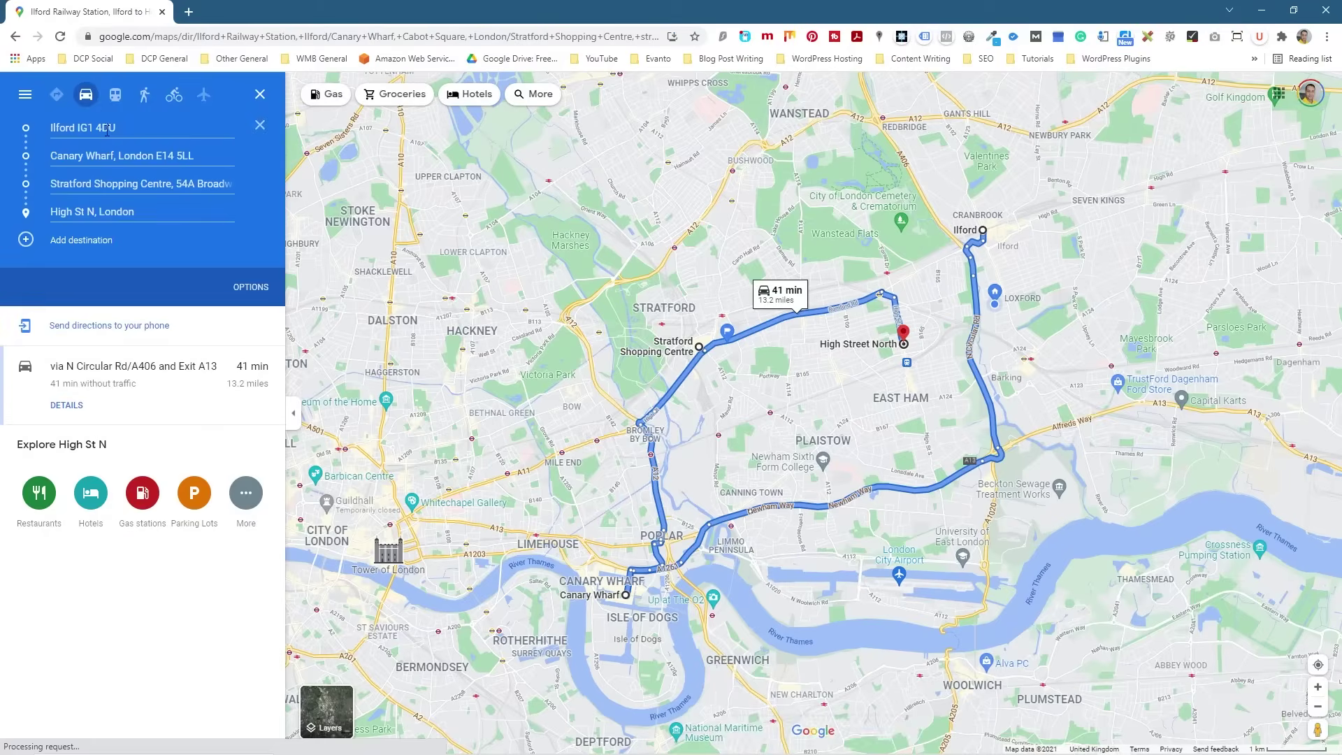
click(144, 96)
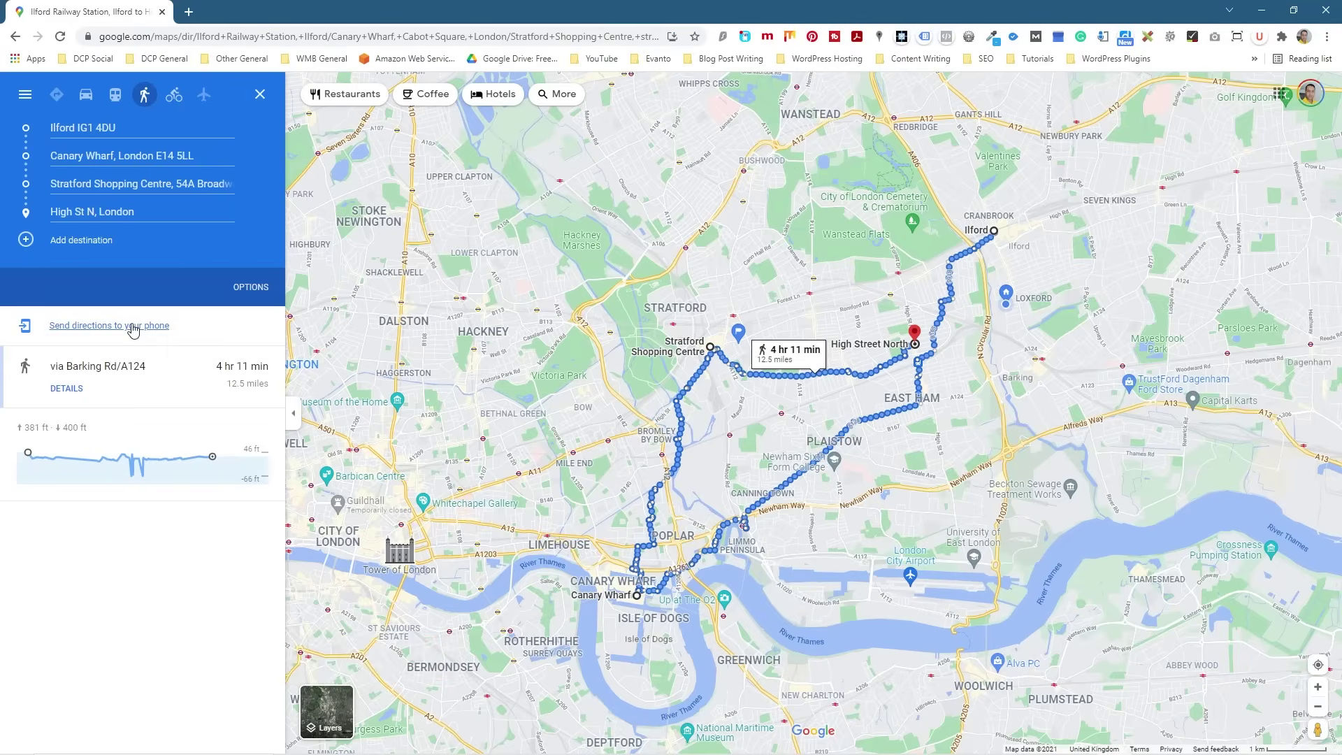
click(68, 388)
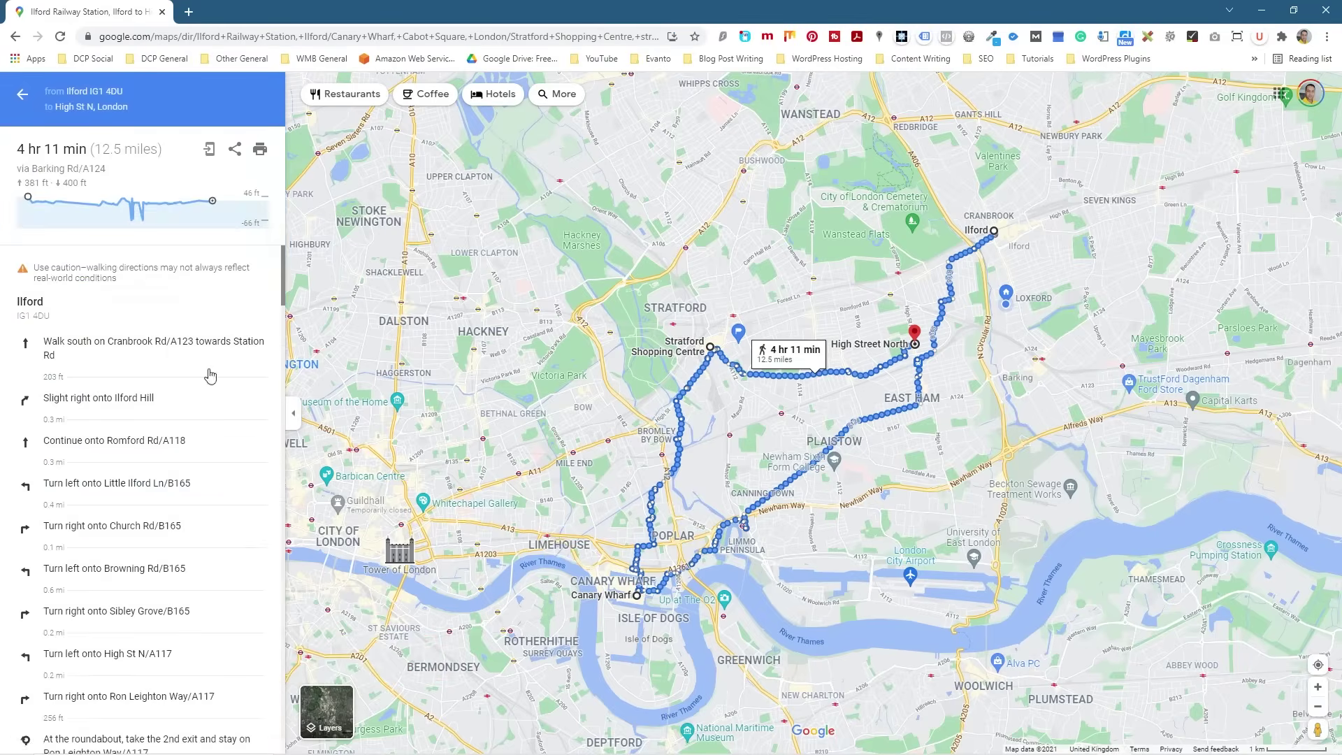
Compare the walking route's share link with its Medium-size map embed option, and copy the embed HTML.
click(236, 152)
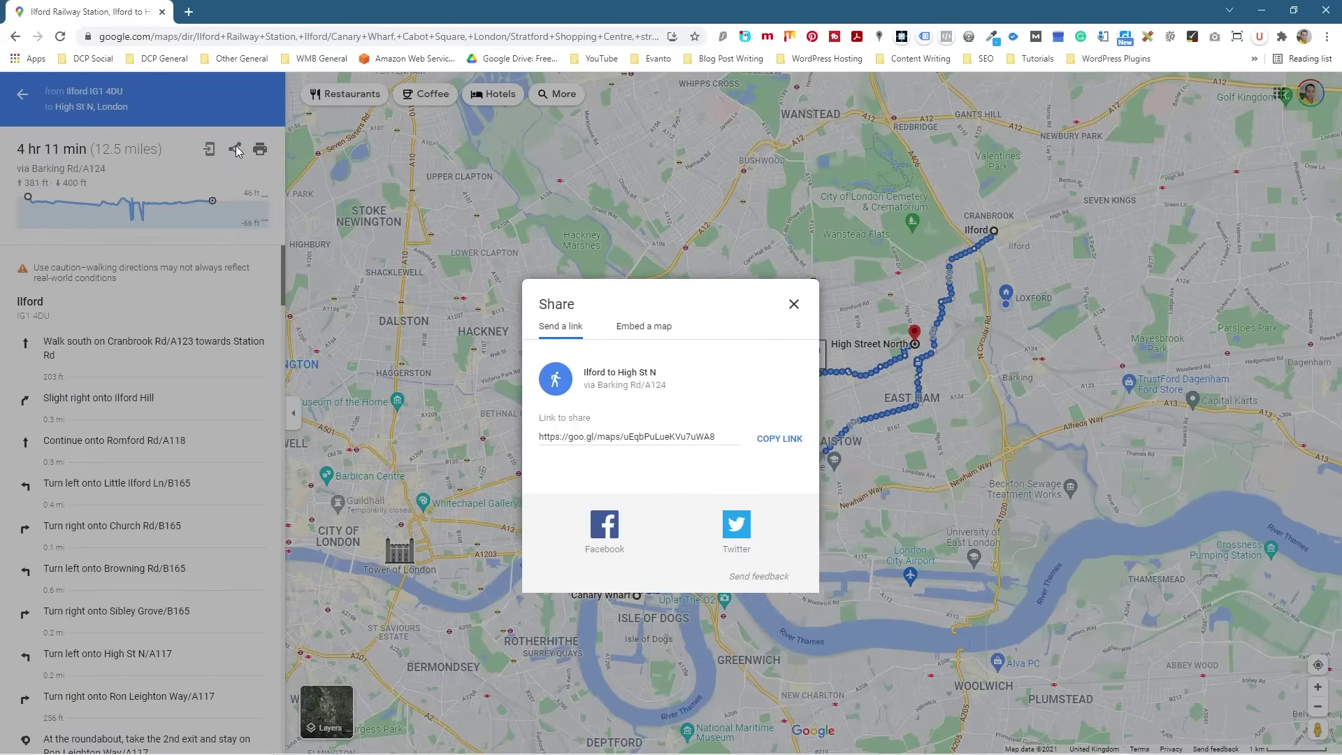
click(619, 330)
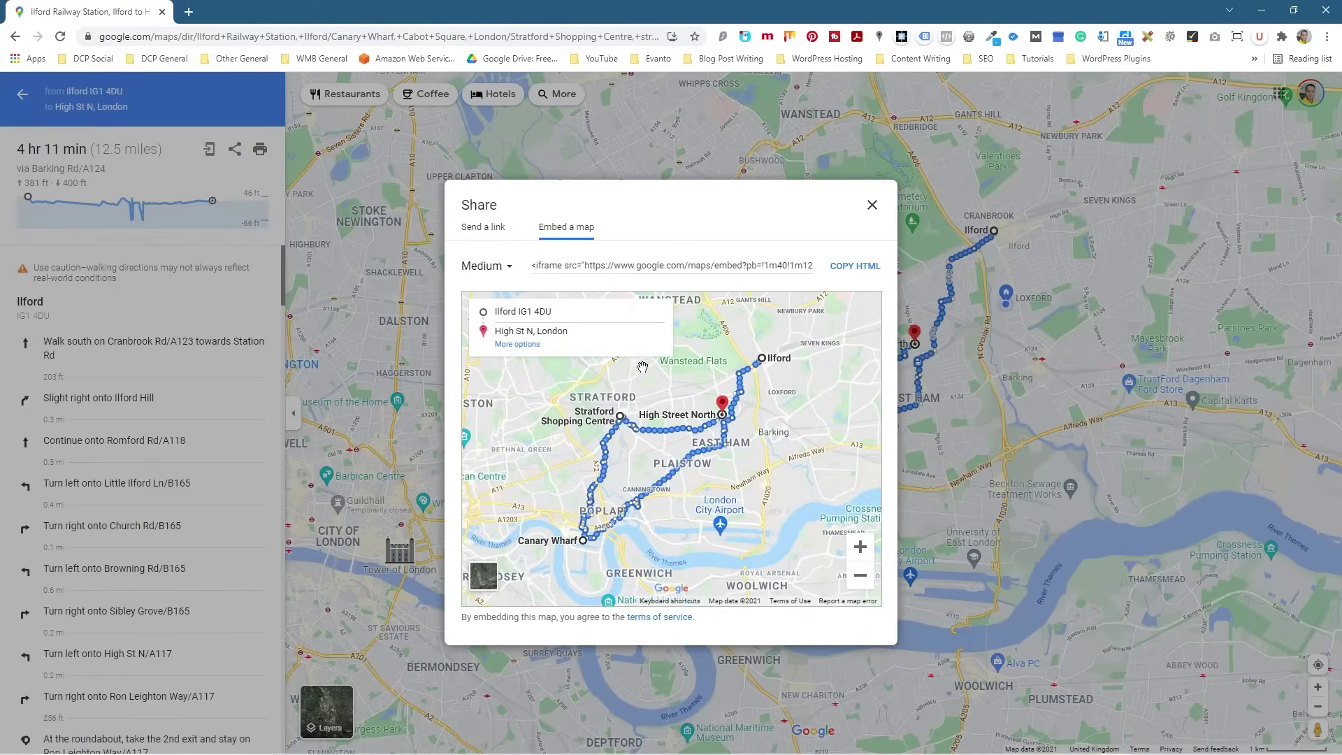
click(483, 229)
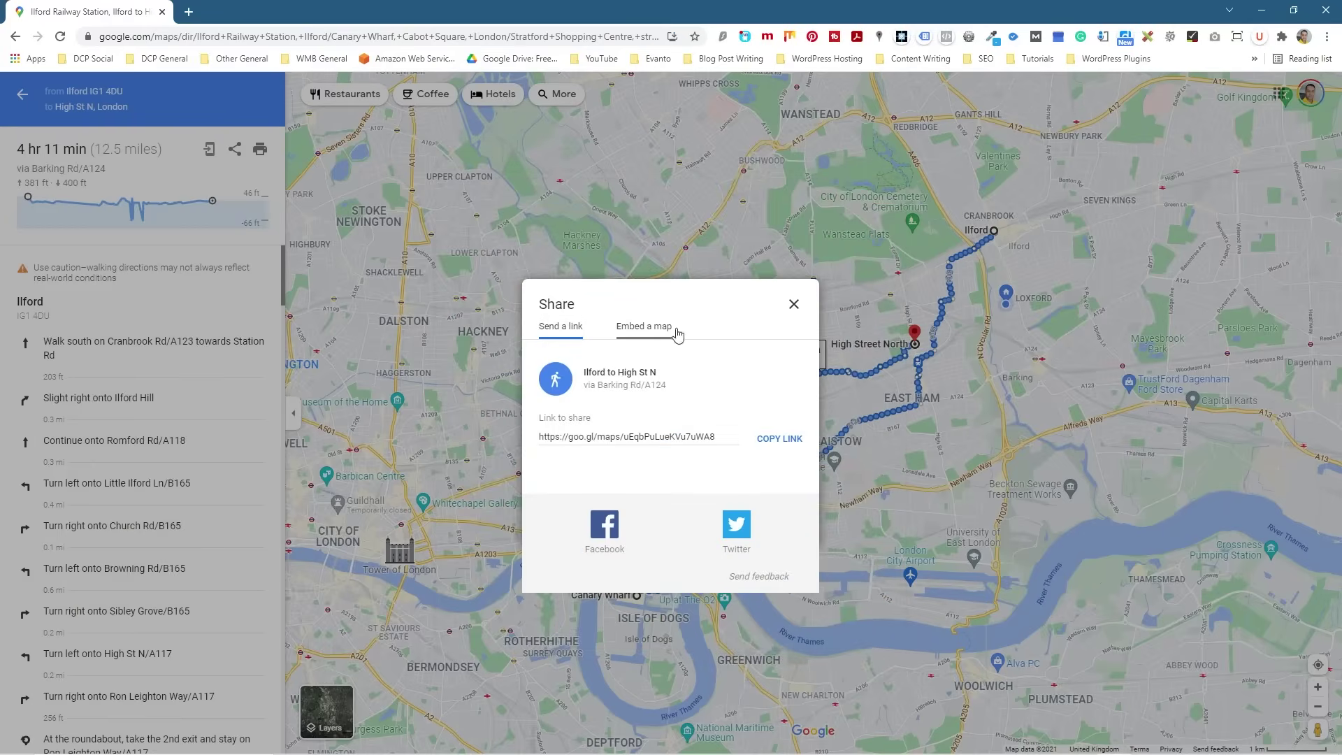
click(633, 327)
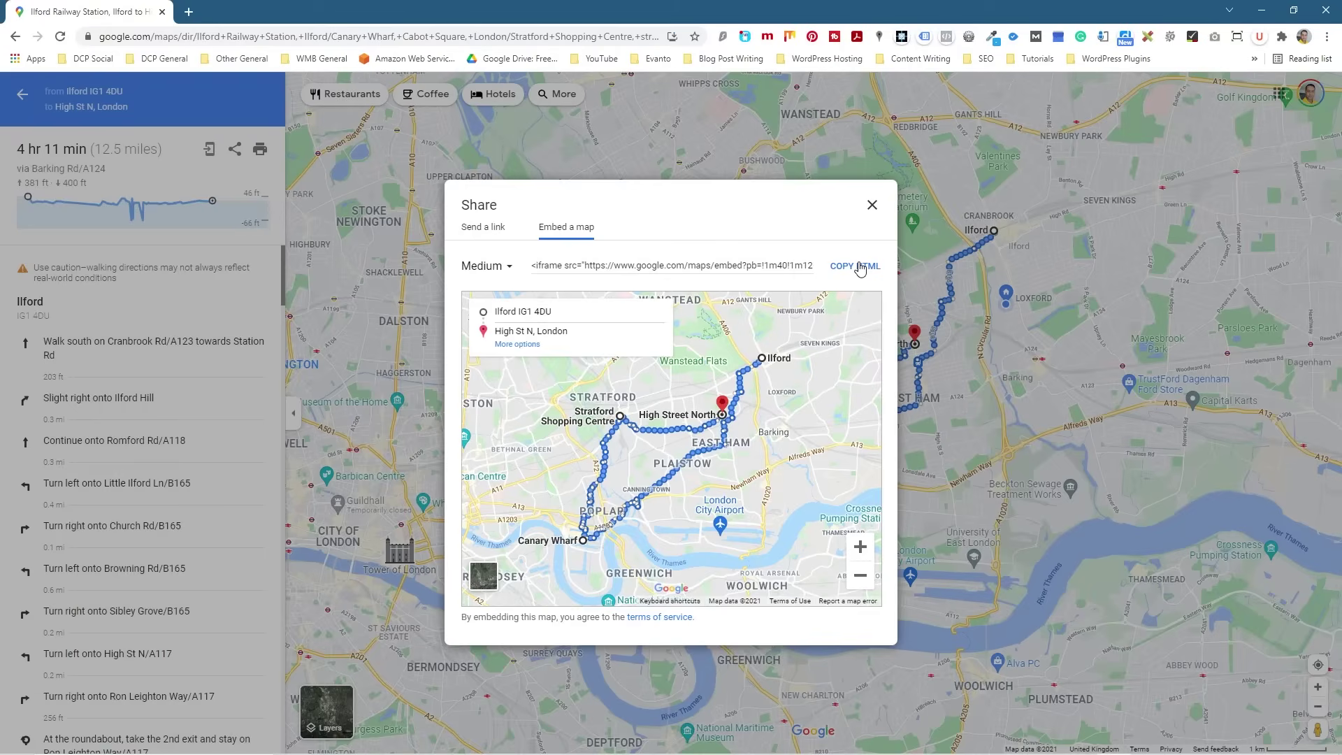
click(859, 269)
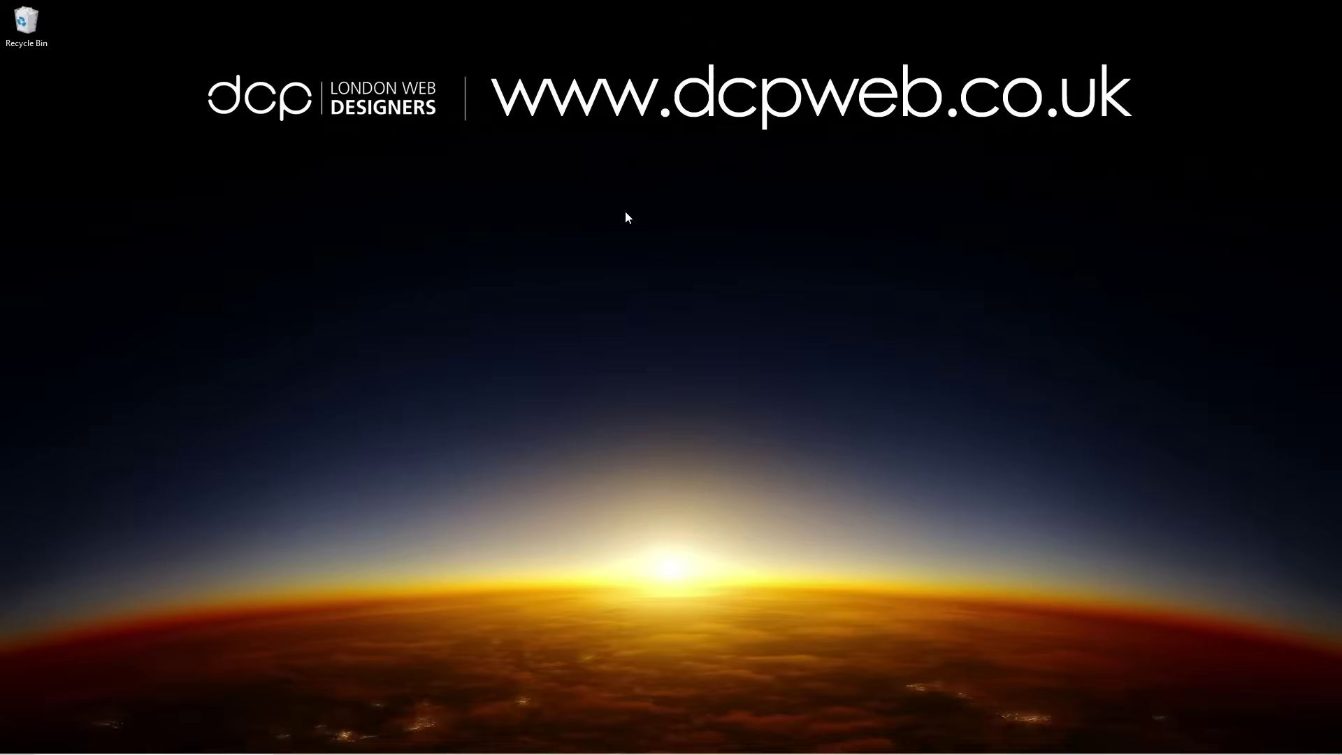
Create a text document on the Windows desktop and name it my journey.txt.
right_click(437, 207)
mouse_move(536, 359)
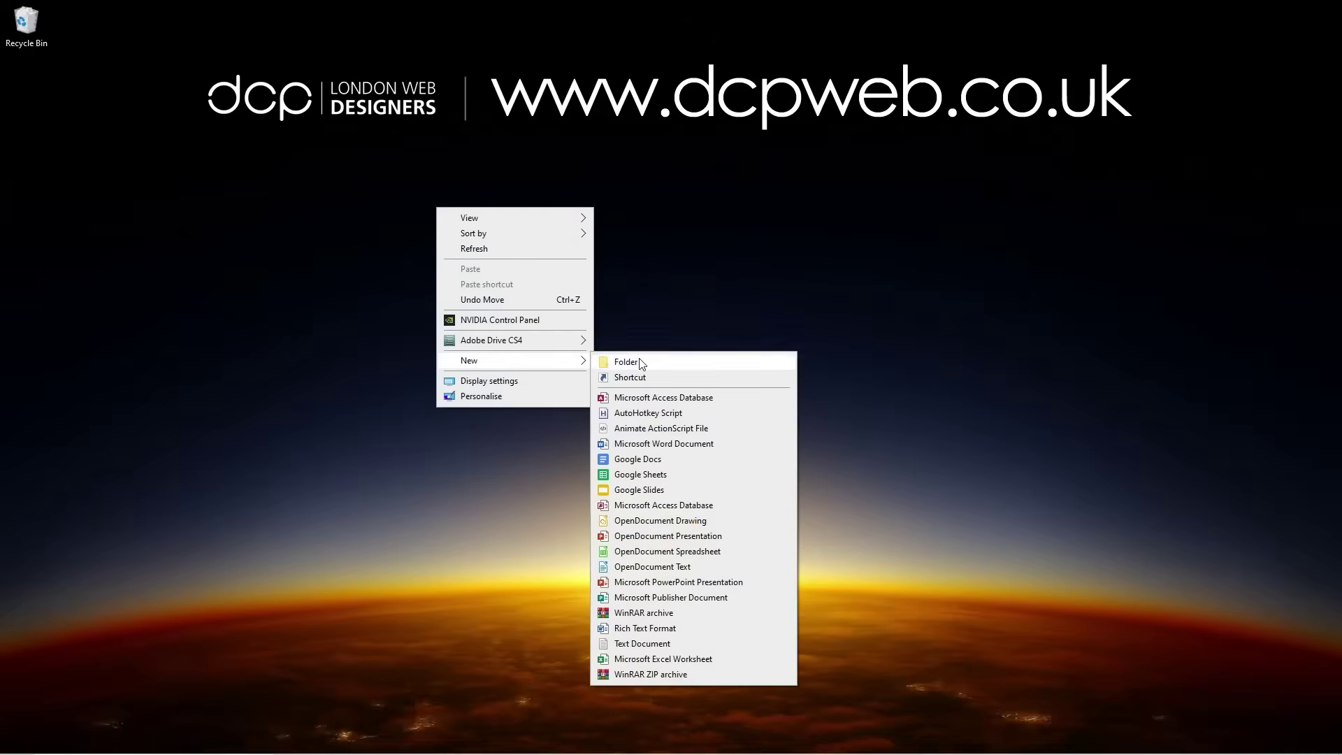
click(650, 644)
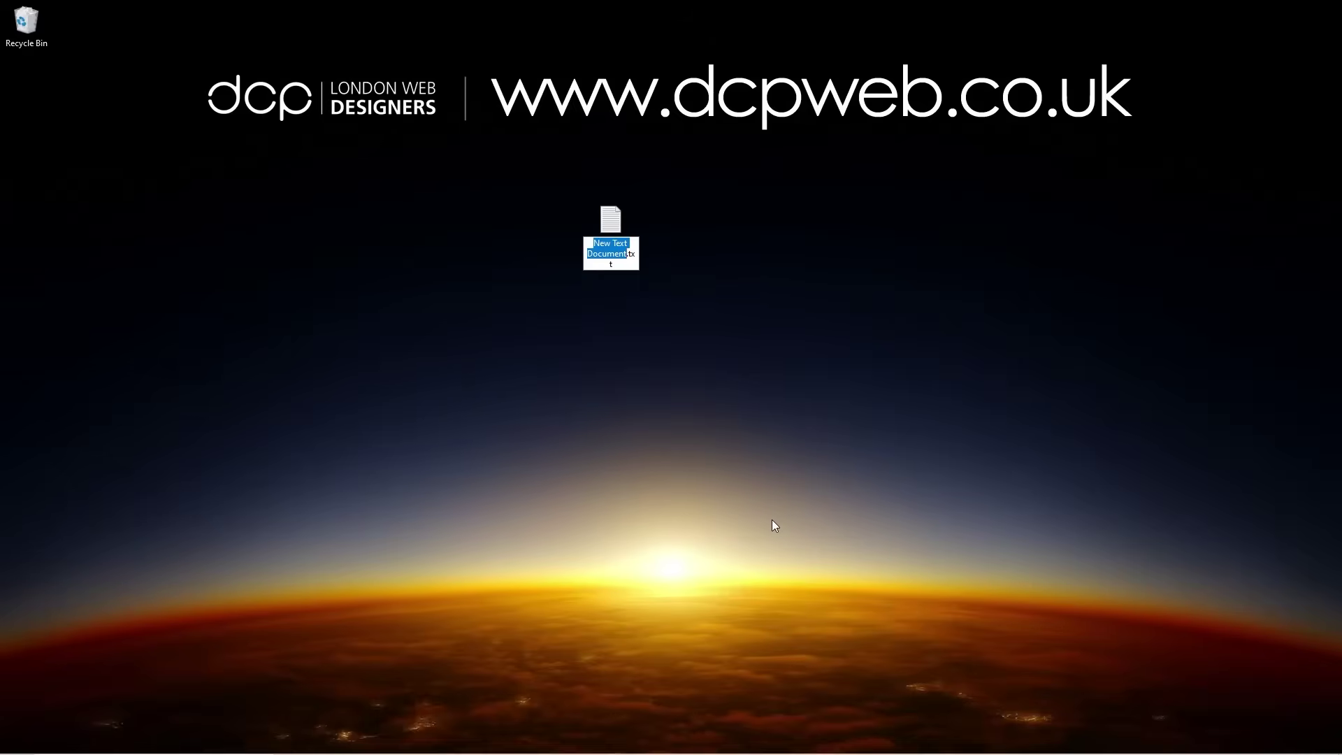
text(my jour)
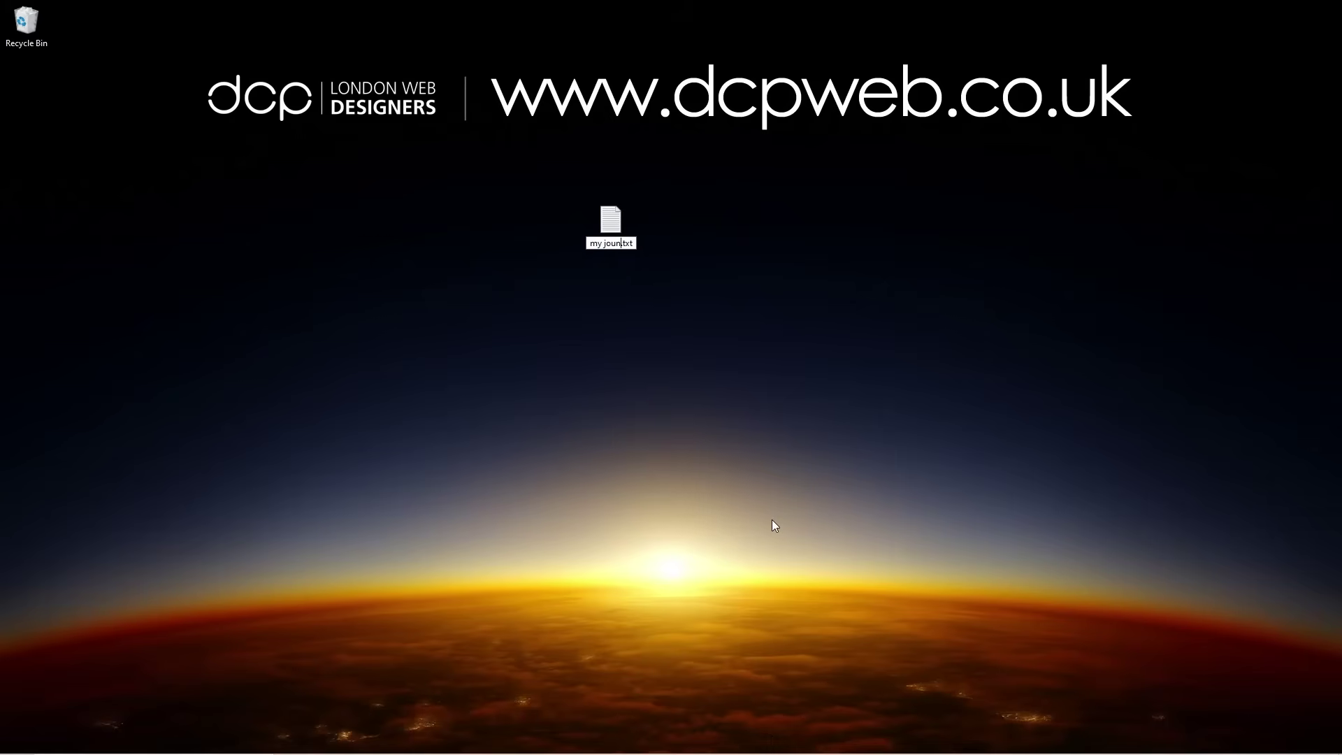
text(ney)
key(Return)
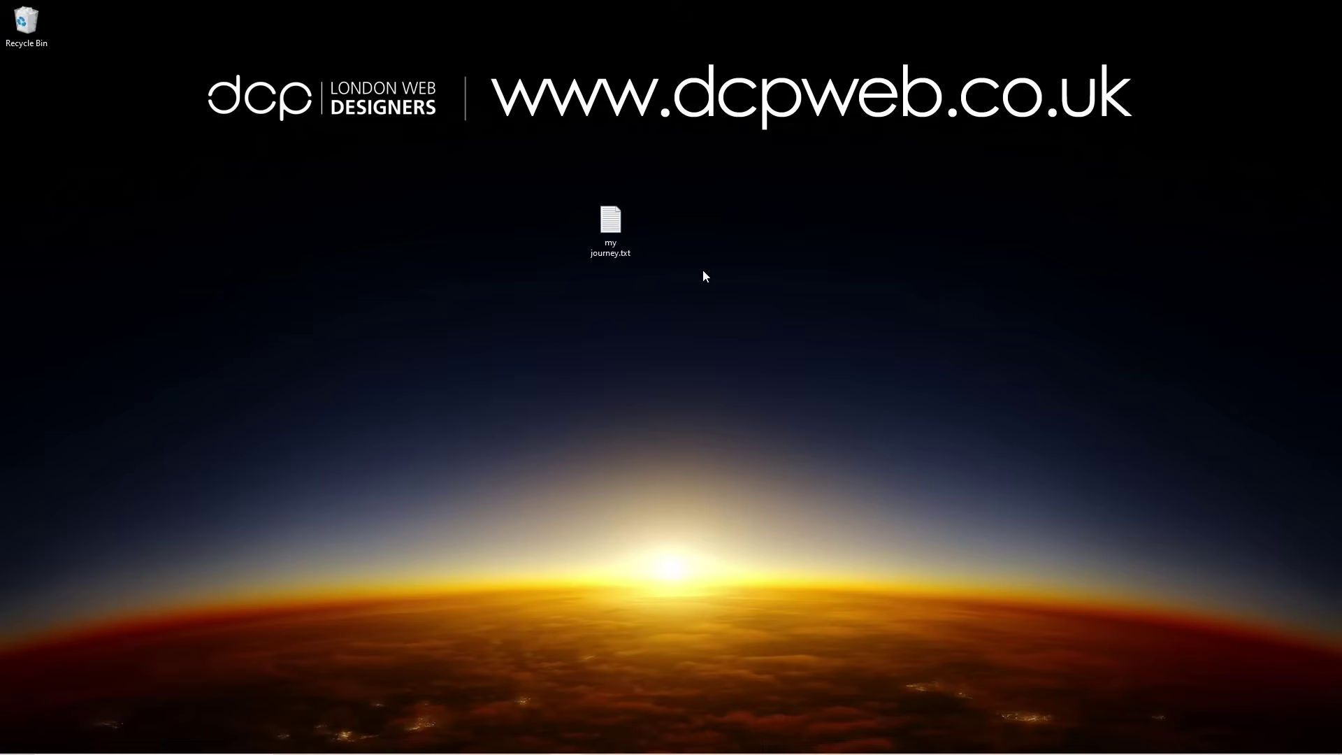
Paste the copied map embed code into my journey.txt in Notepad, then save and close the file.
double_click(611, 223)
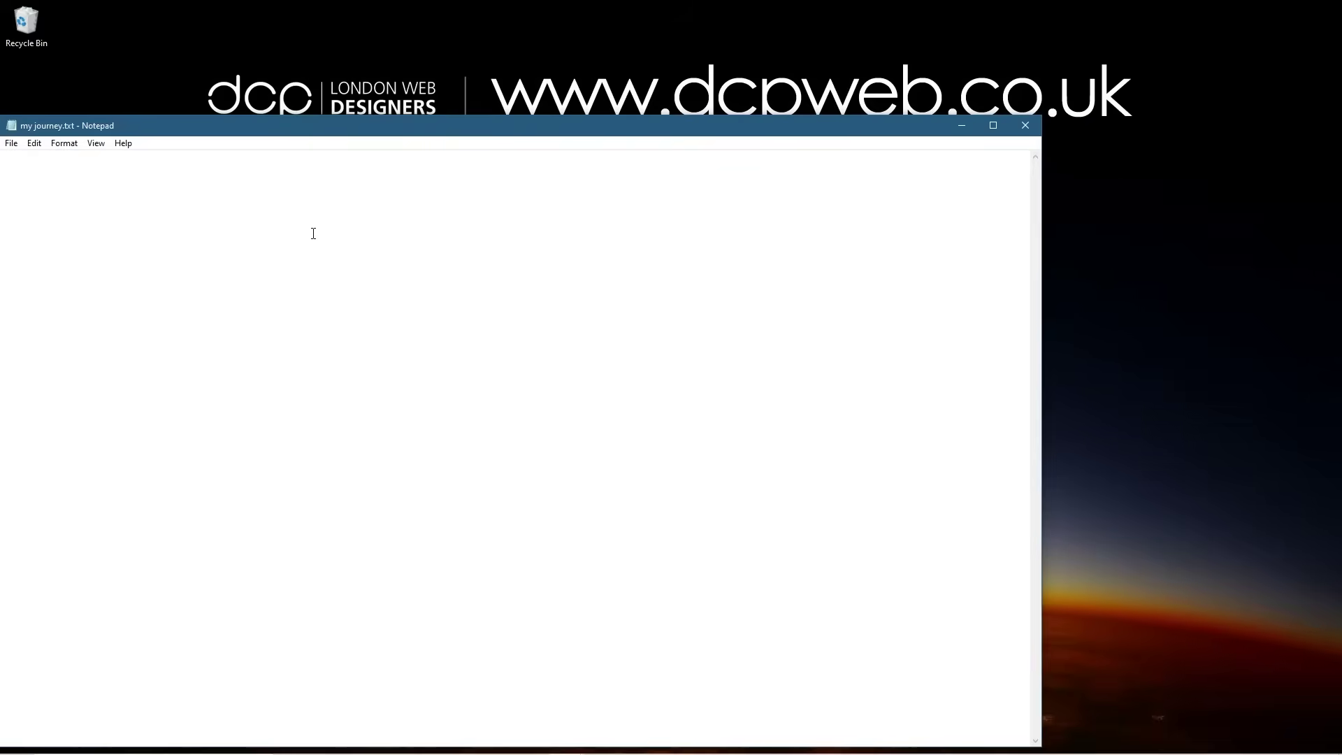
key(ctrl+v)
key(ctrl+s)
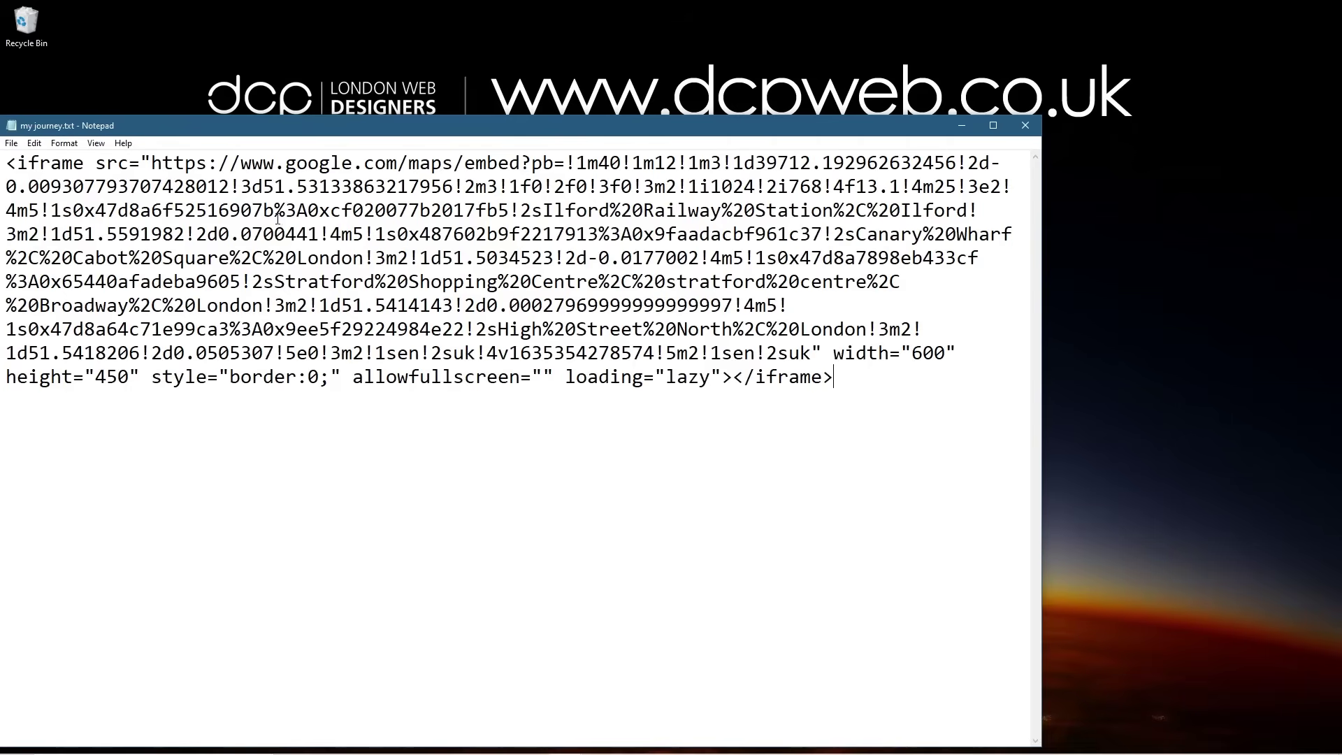
click(1025, 125)
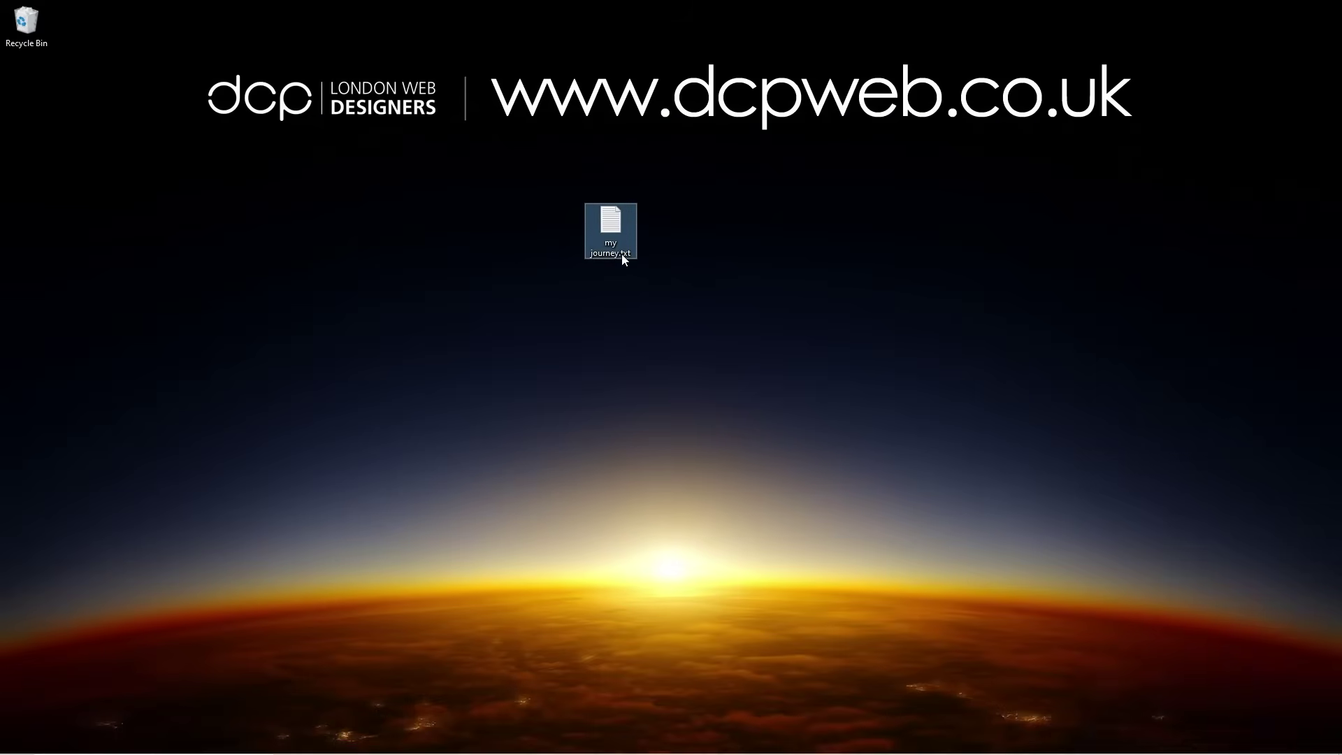
Change the desktop file's extension from txt to html, making it my journey.html.
click(622, 254)
double_click(624, 254)
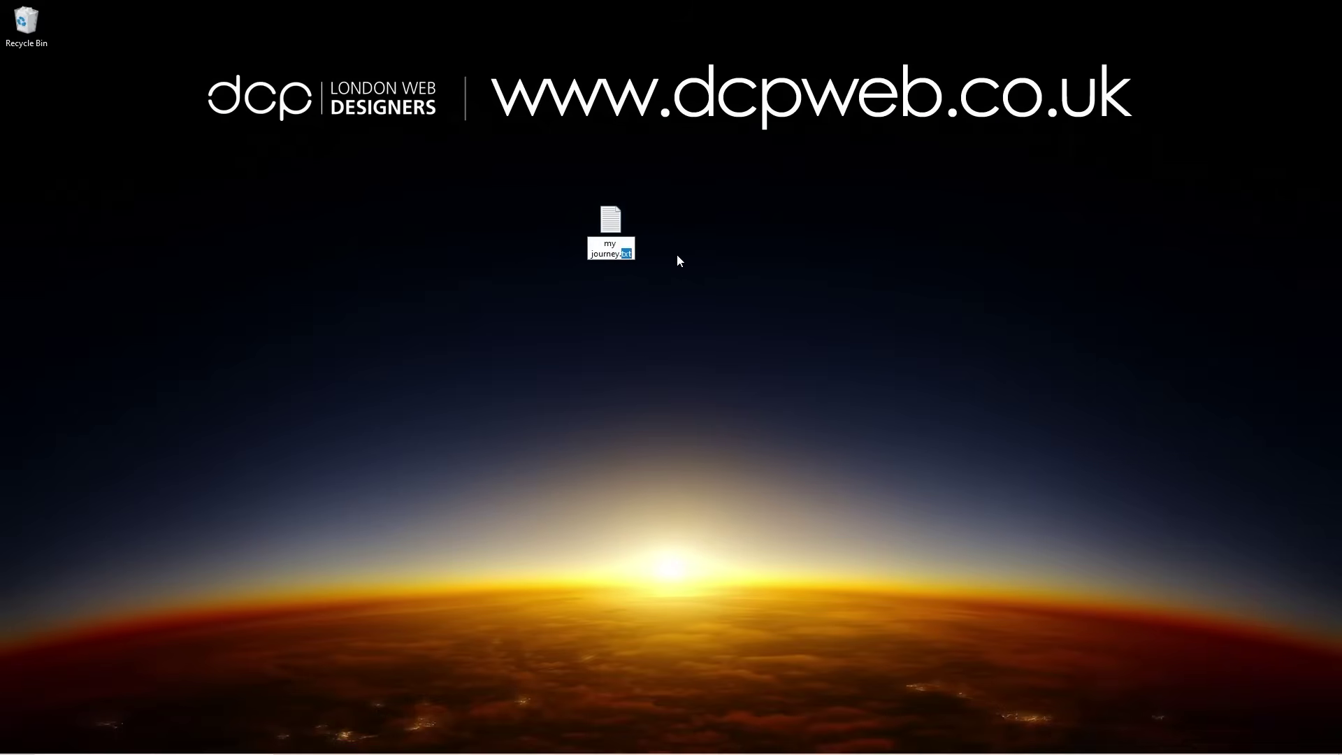
text(html)
key(Return)
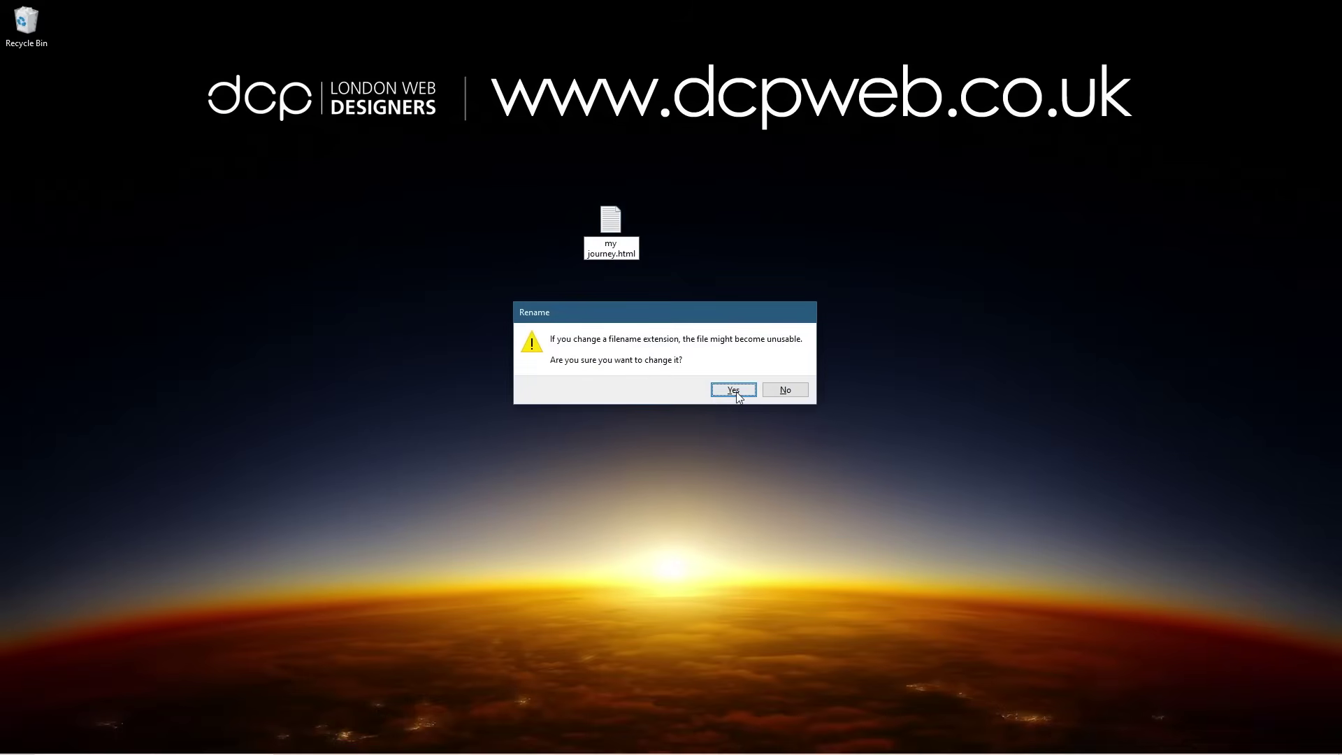
click(733, 389)
View my journey.html in the browser, test zooming the embedded map in and out, and close the page.
double_click(618, 239)
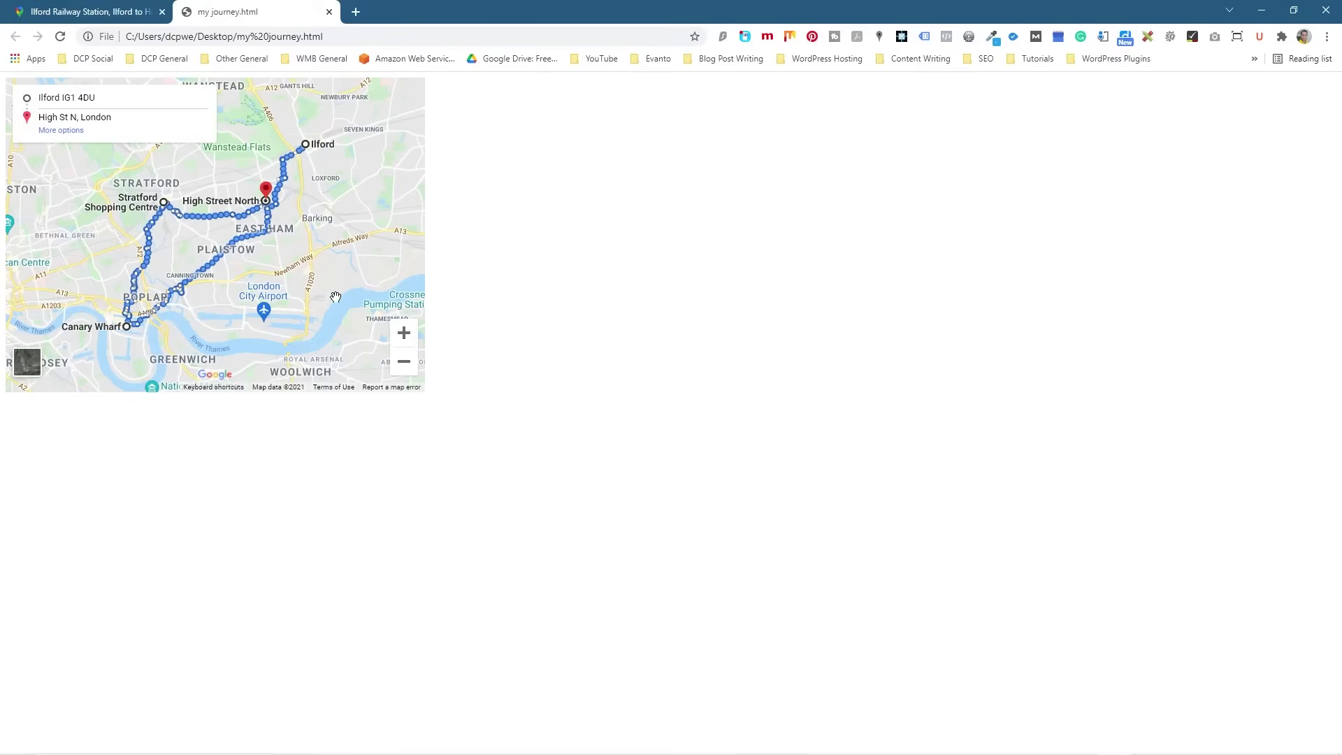
double_click(404, 333)
click(404, 362)
click(404, 362)
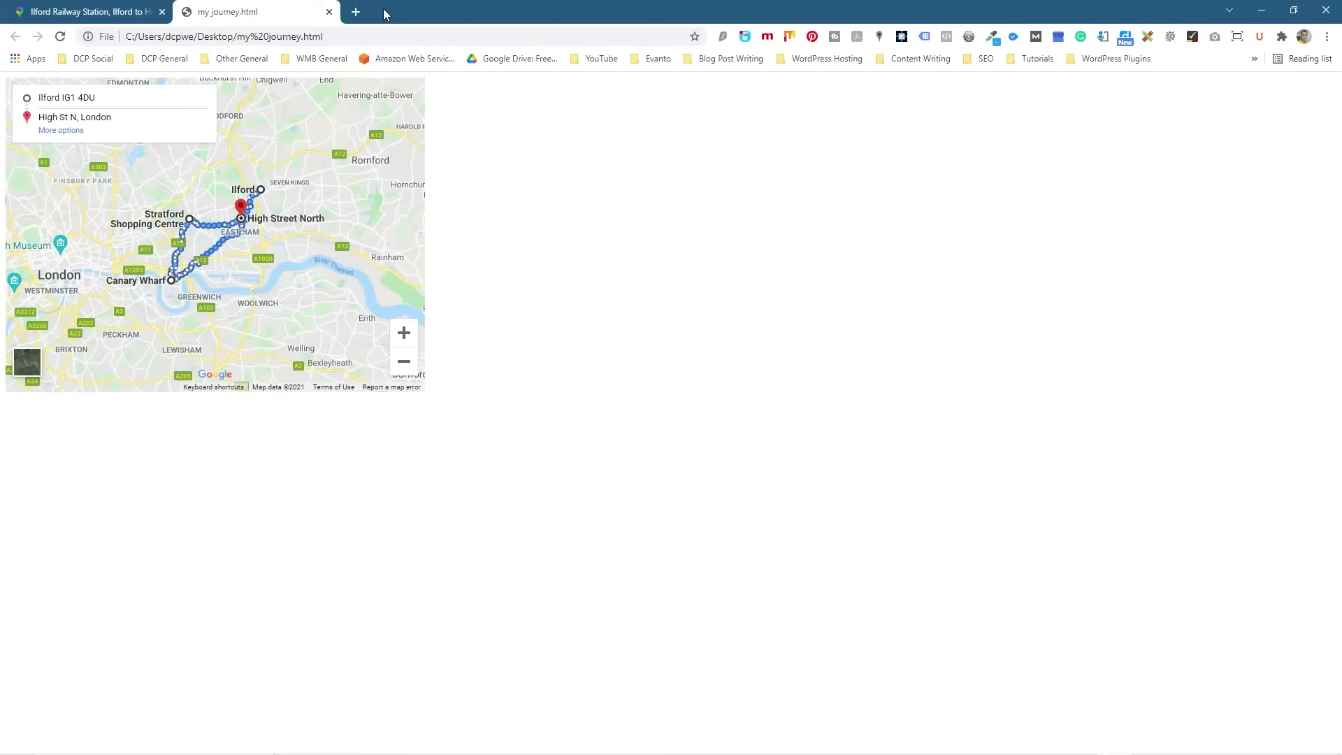
click(329, 13)
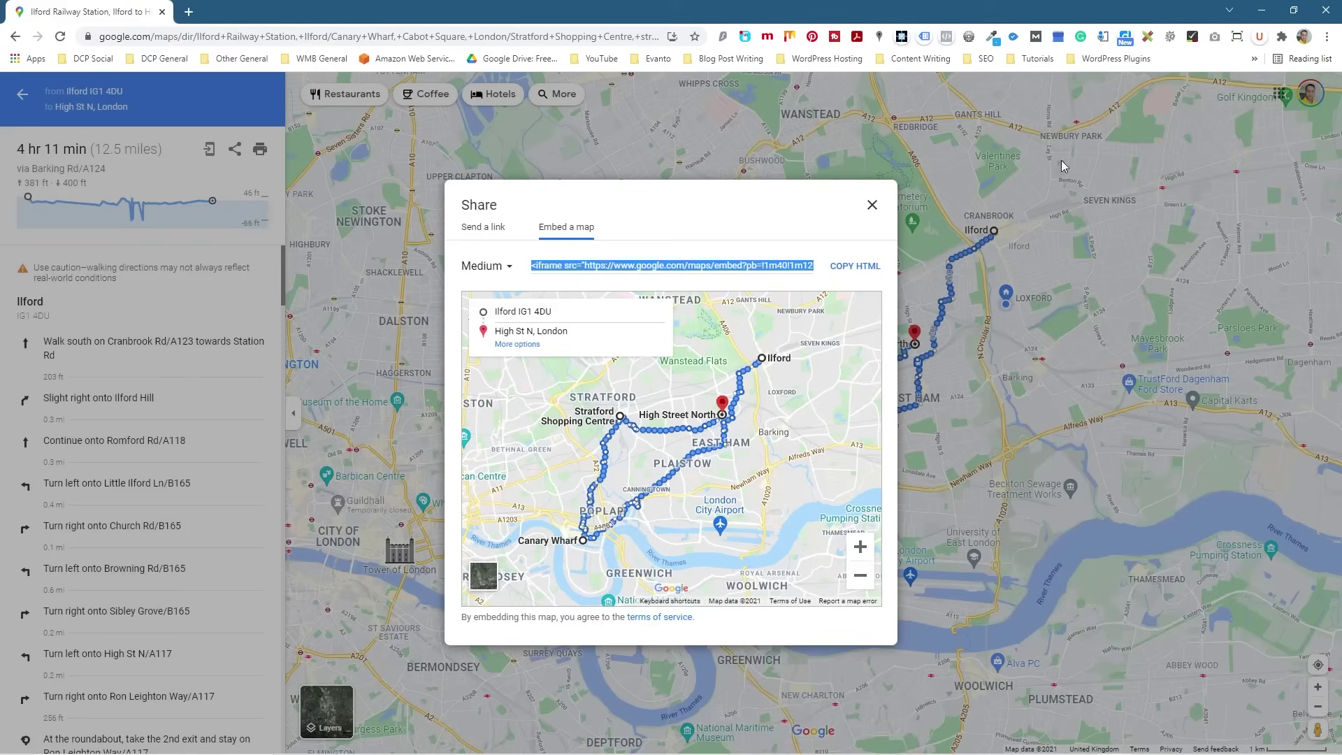
Close the sharing options and return from the detailed walking directions to the route's stop list.
click(871, 206)
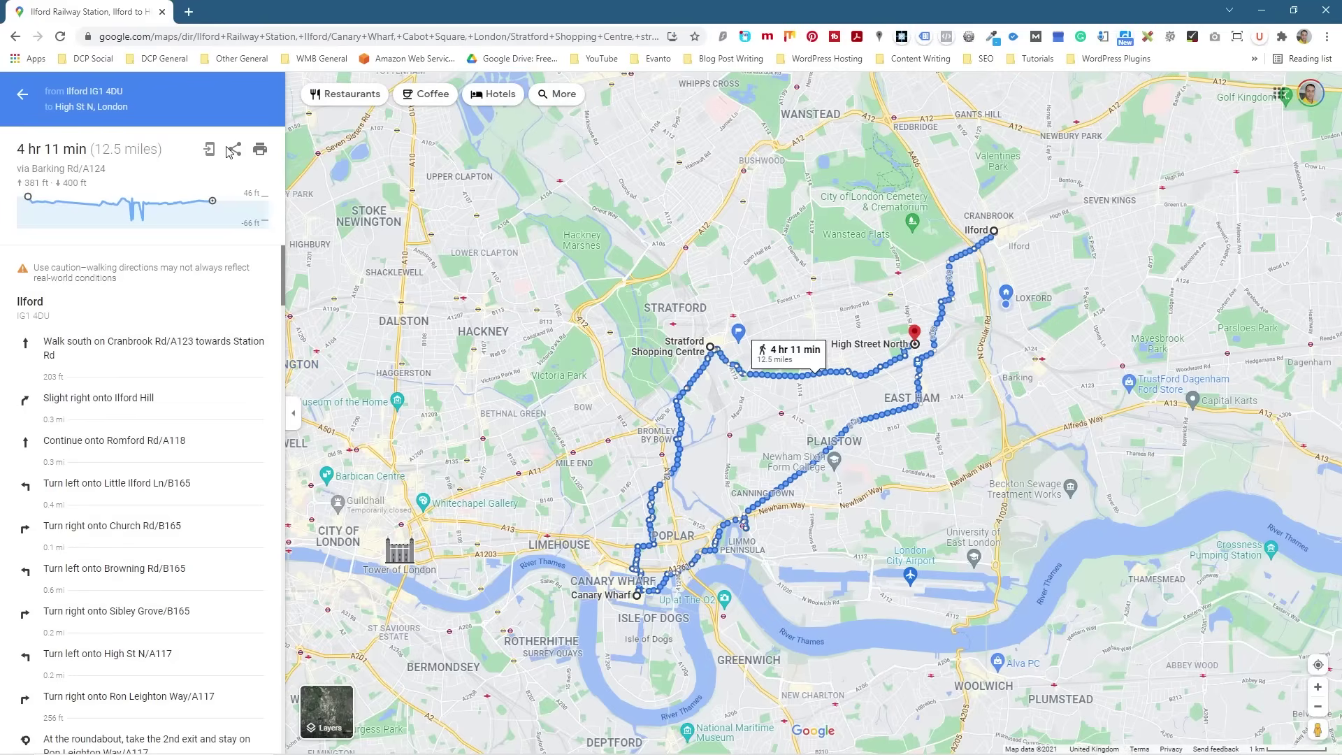
click(19, 95)
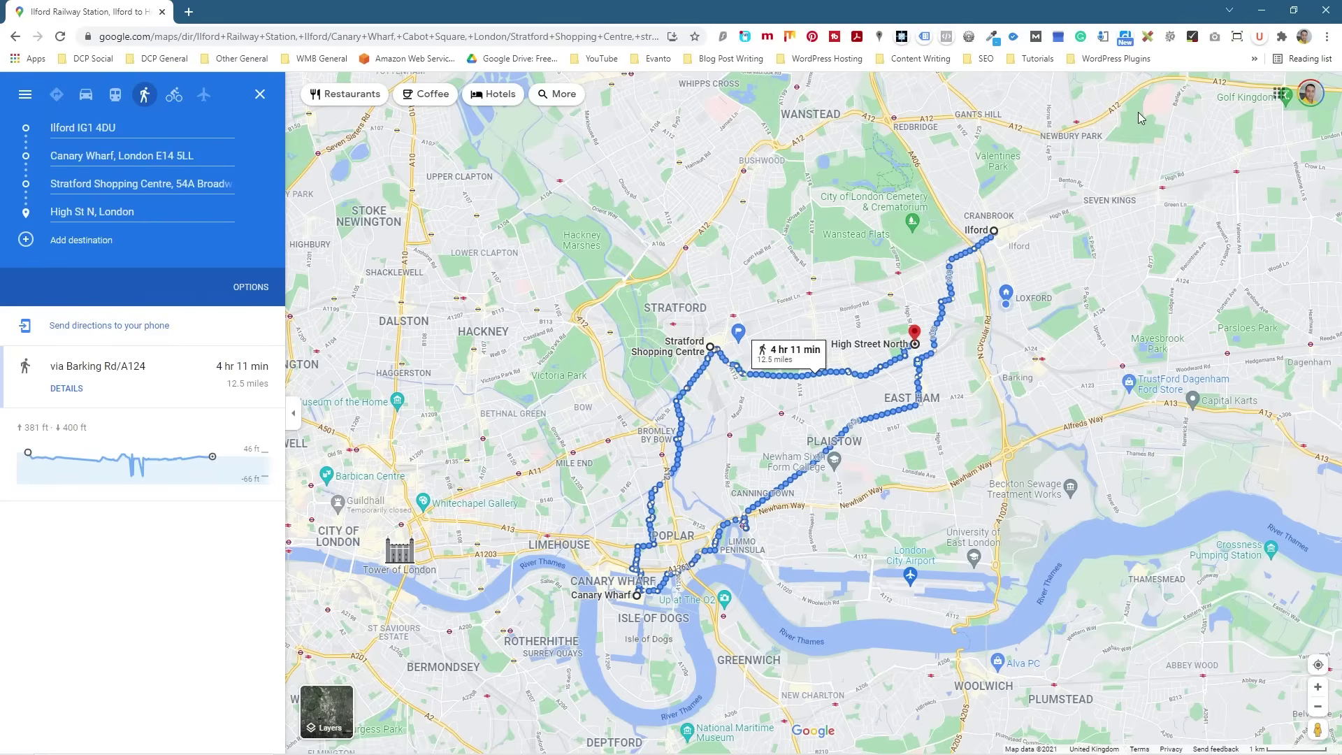
Minimize the browser and delete my journey.html from the Windows desktop.
click(1265, 13)
drag(625, 229, 858, 146)
key(Delete)
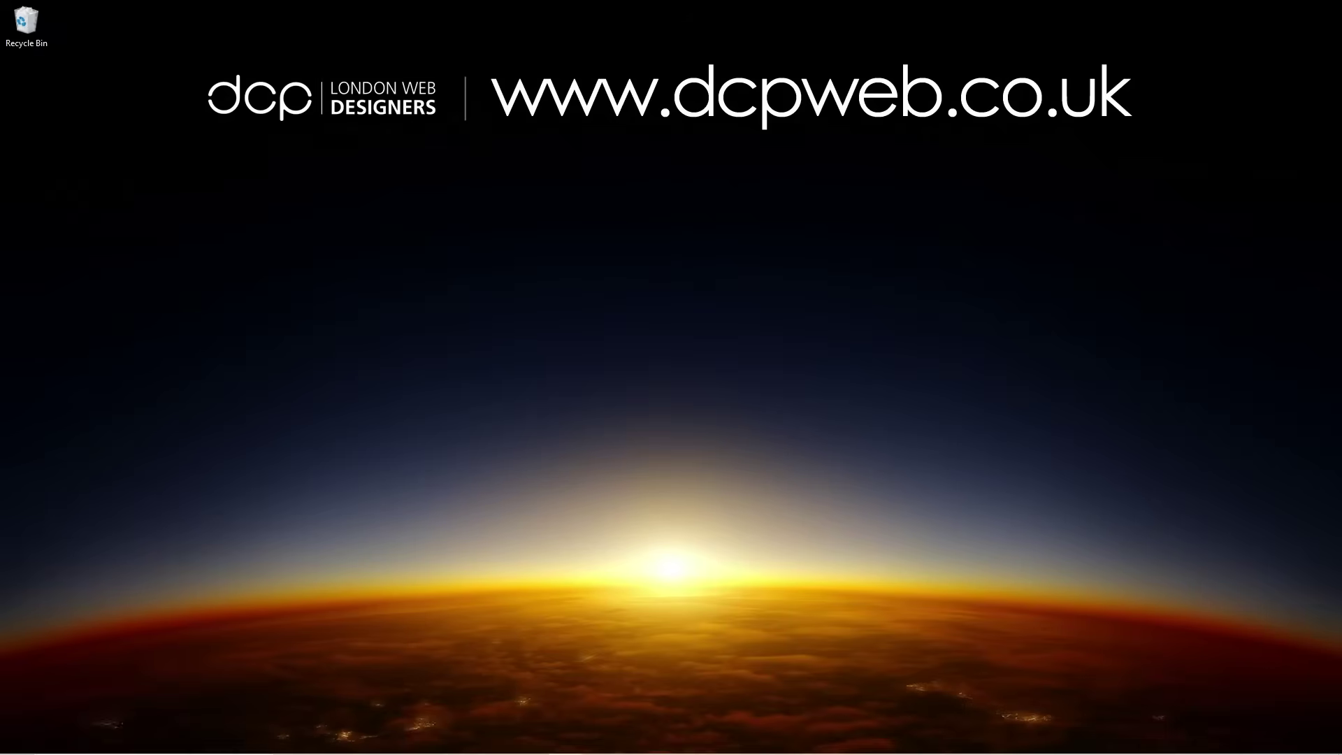